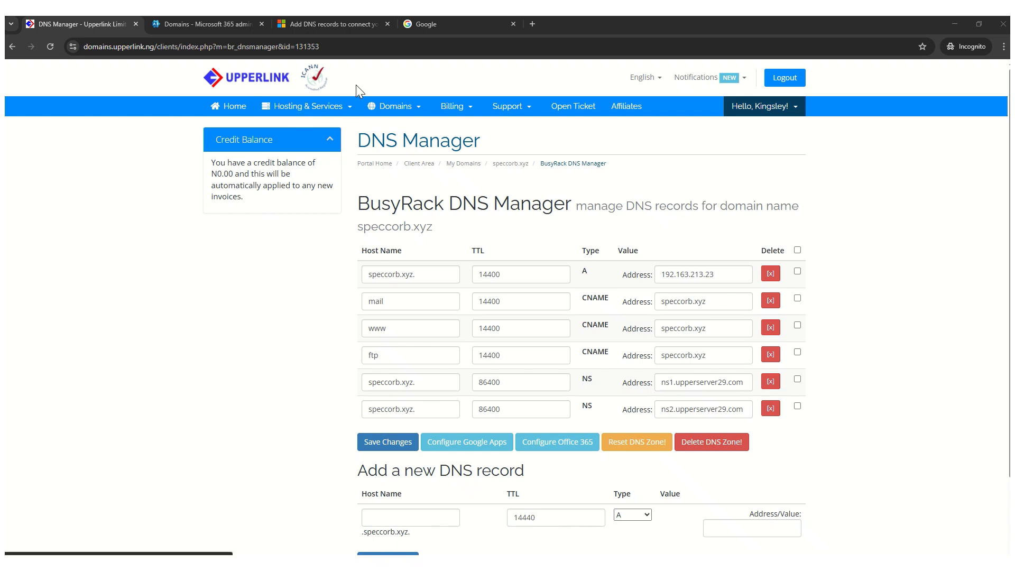
Look over the Microsoft Learn article on adding DNS records to connect a domain, back to its beginning
click(339, 23)
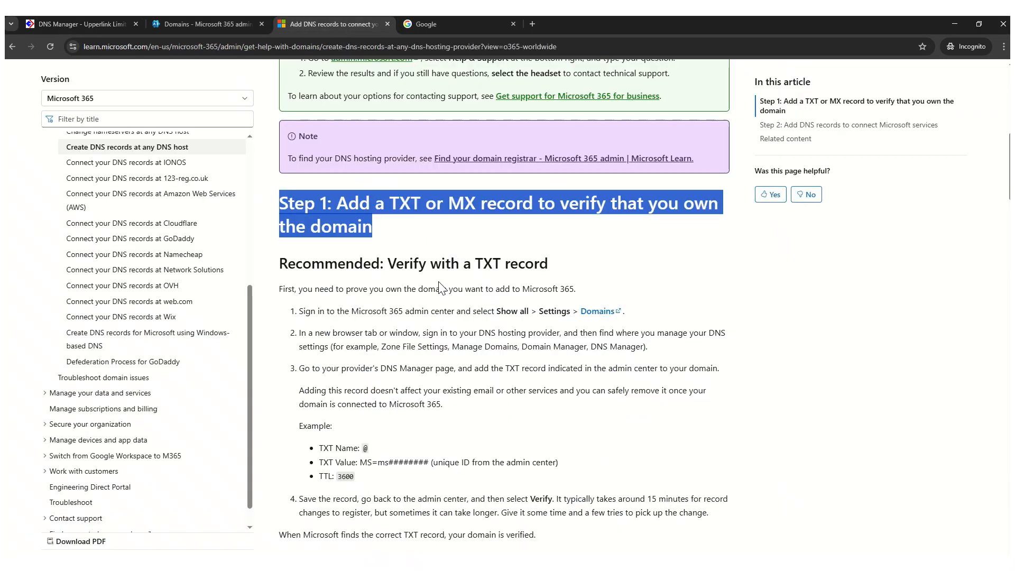
click(424, 252)
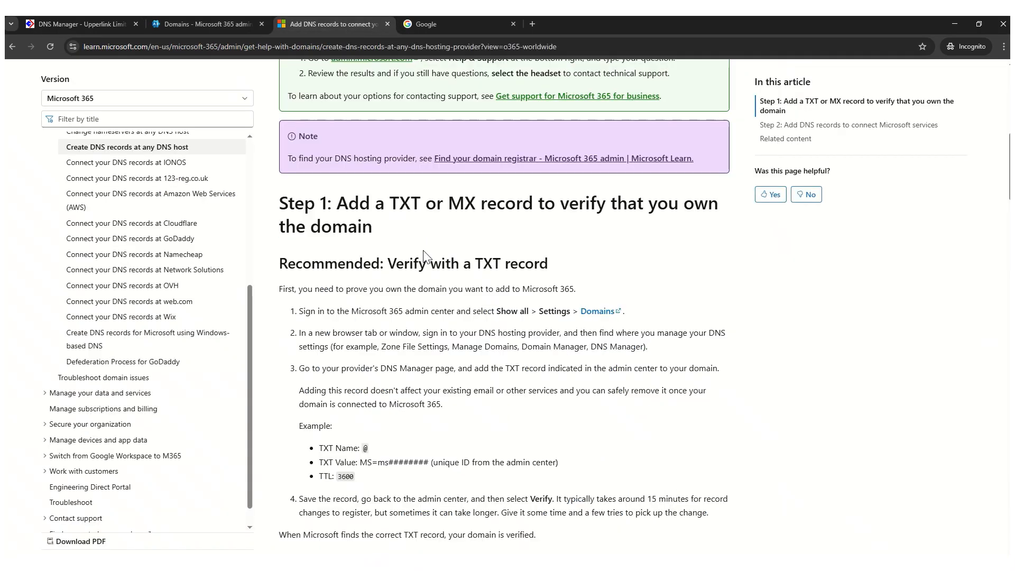
click(444, 21)
click(344, 152)
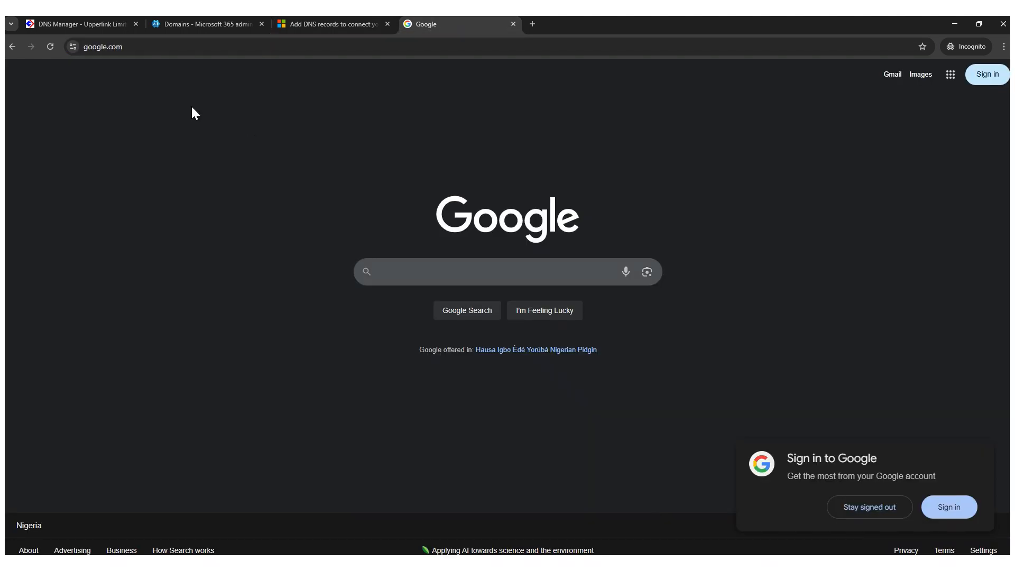
click(131, 47)
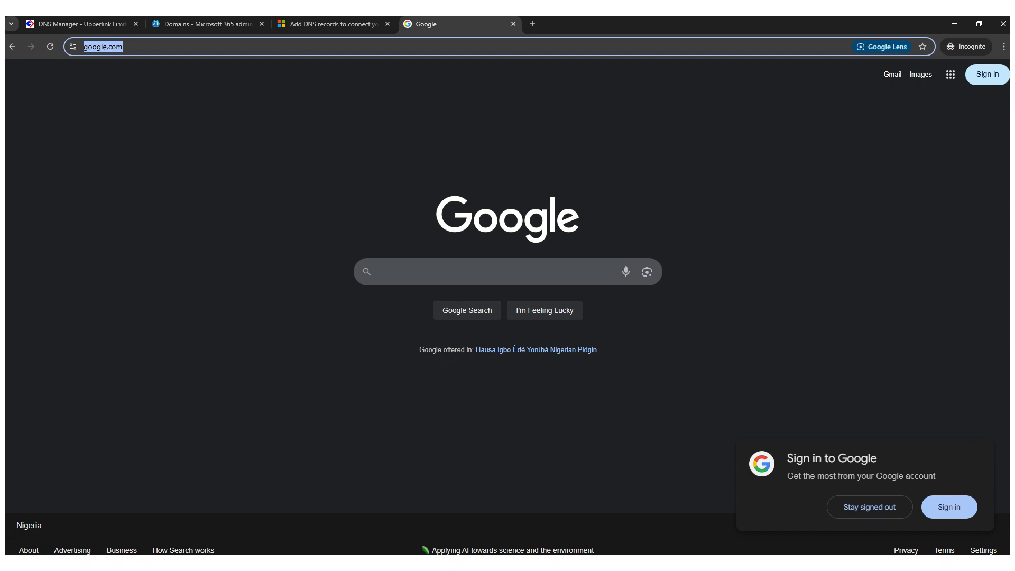
click(332, 23)
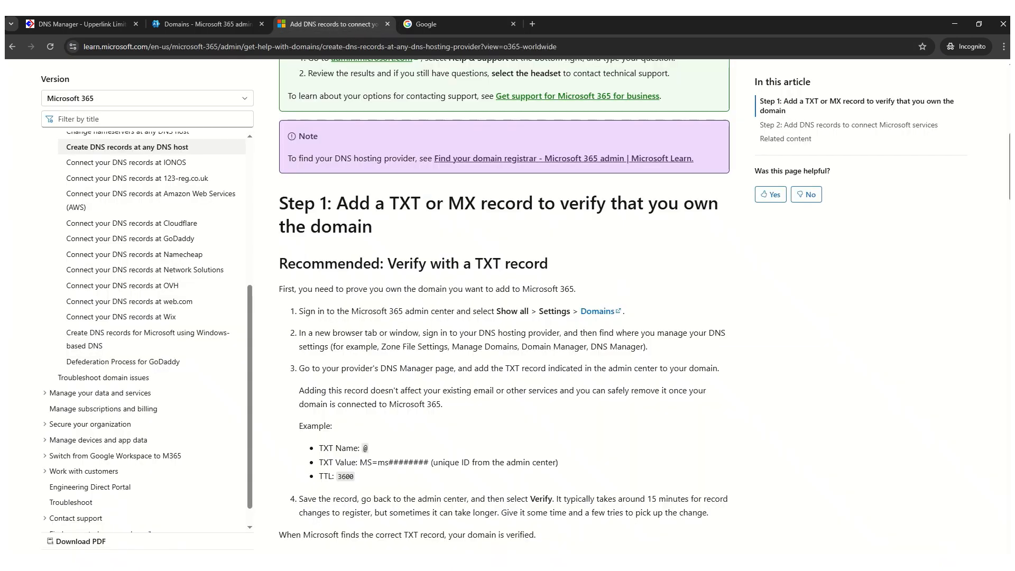
scroll(438, 290, up, 10)
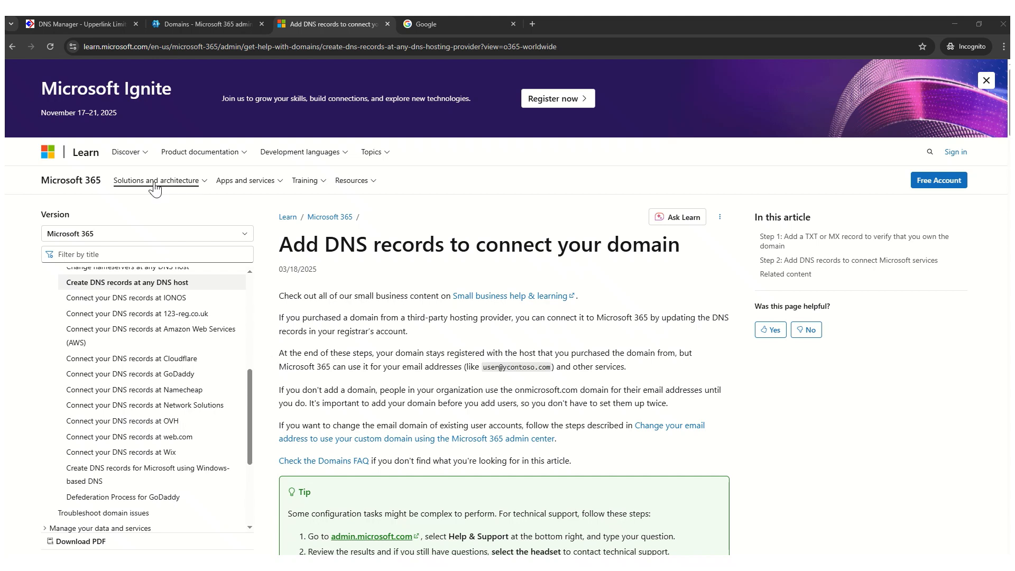
Switch to the Microsoft 365 admin center and view its address and the Domains page
click(188, 24)
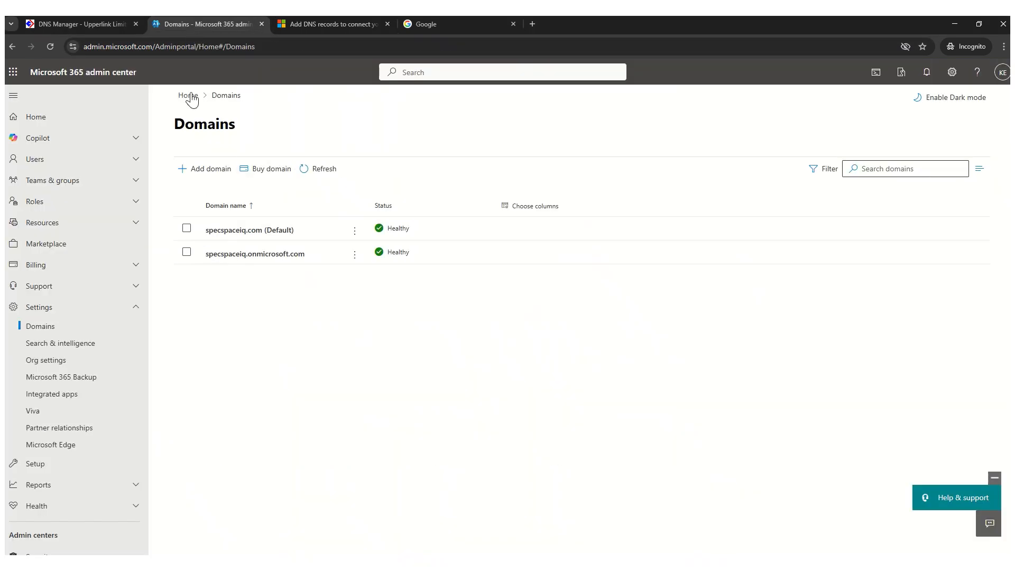
click(153, 46)
key(shift+Home)
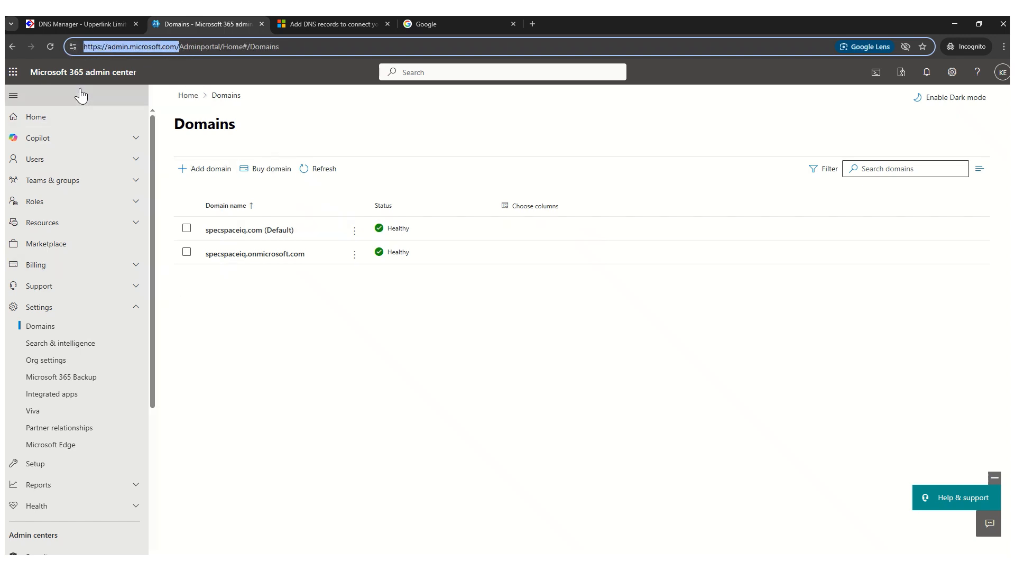
click(33, 330)
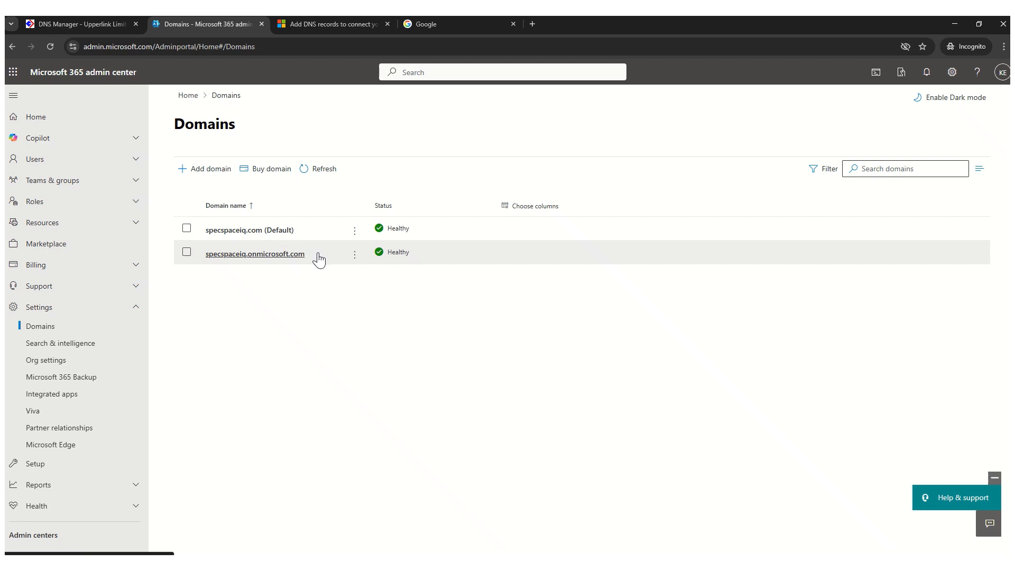
Review the overview pages of the specspaceiq.onmicrosoft.com and specspaceiq.com domains and return to the domain list
drag(327, 261, 208, 263)
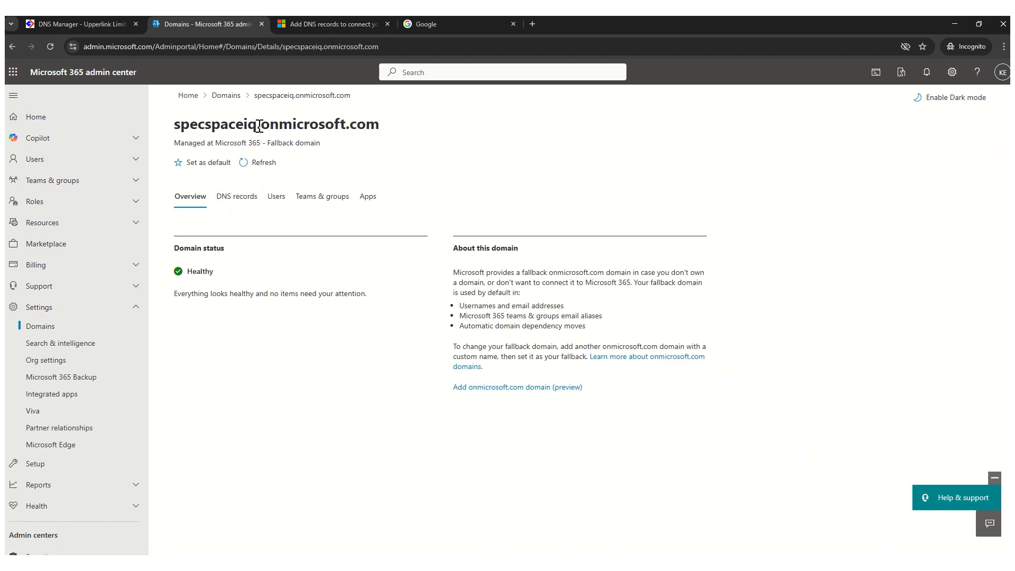
drag(257, 127, 384, 138)
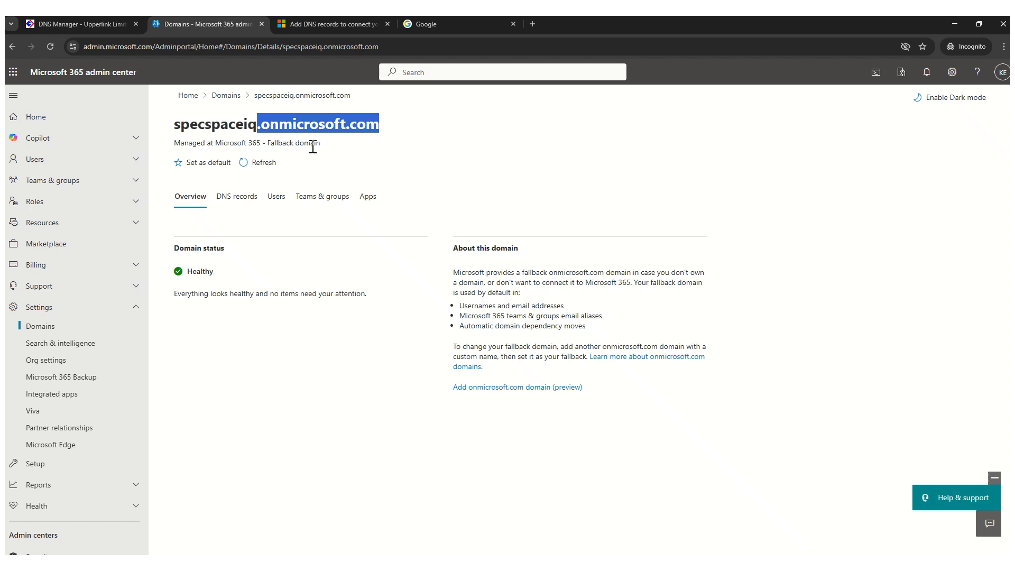
click(227, 100)
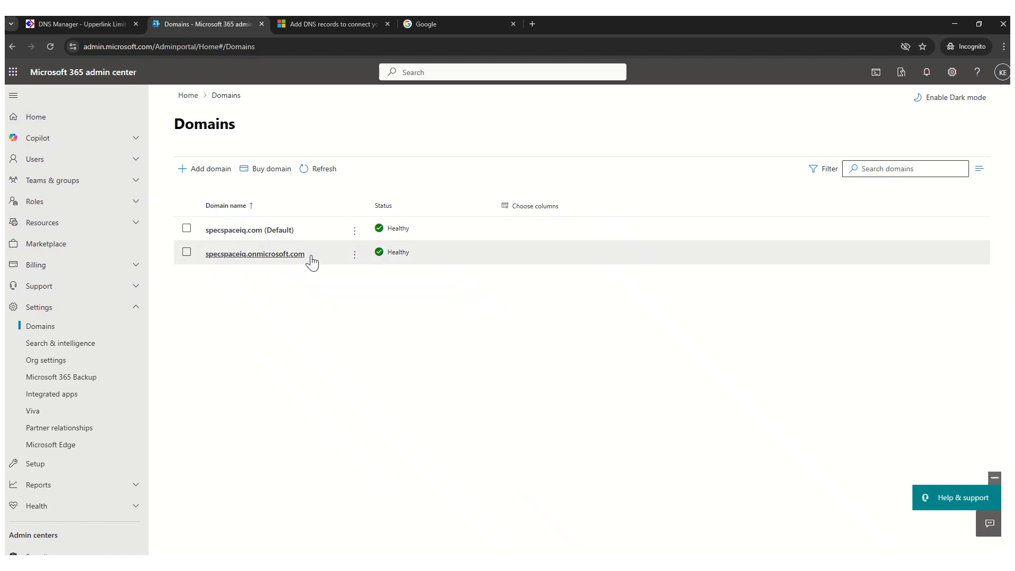
drag(312, 262, 204, 254)
click(204, 254)
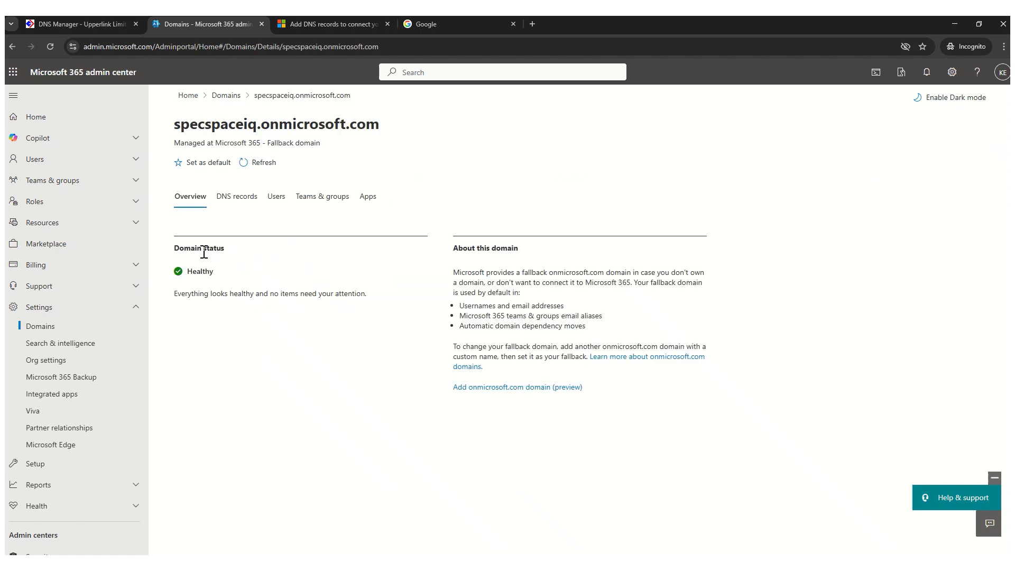
click(226, 96)
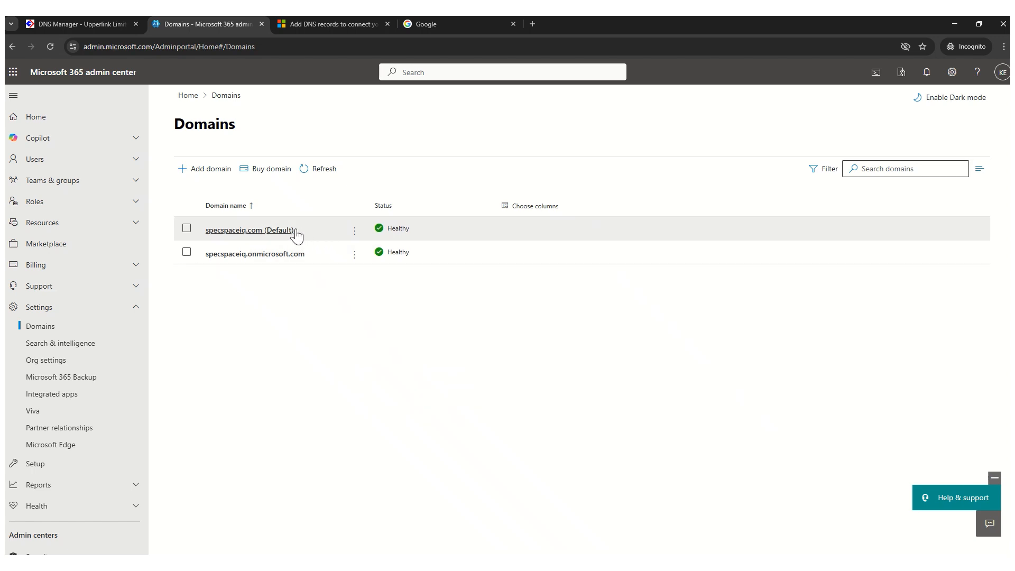
drag(294, 233, 207, 233)
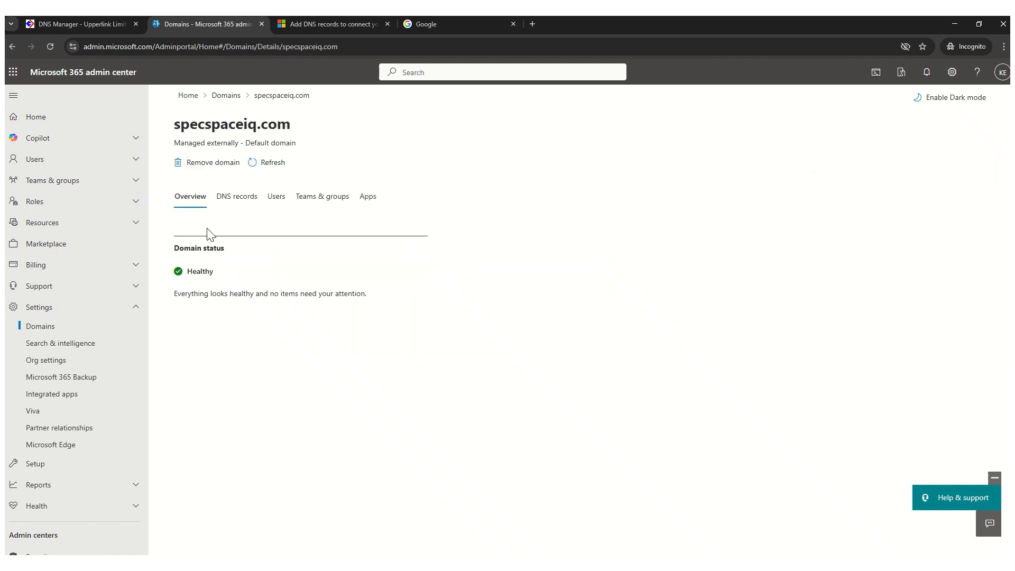
click(221, 97)
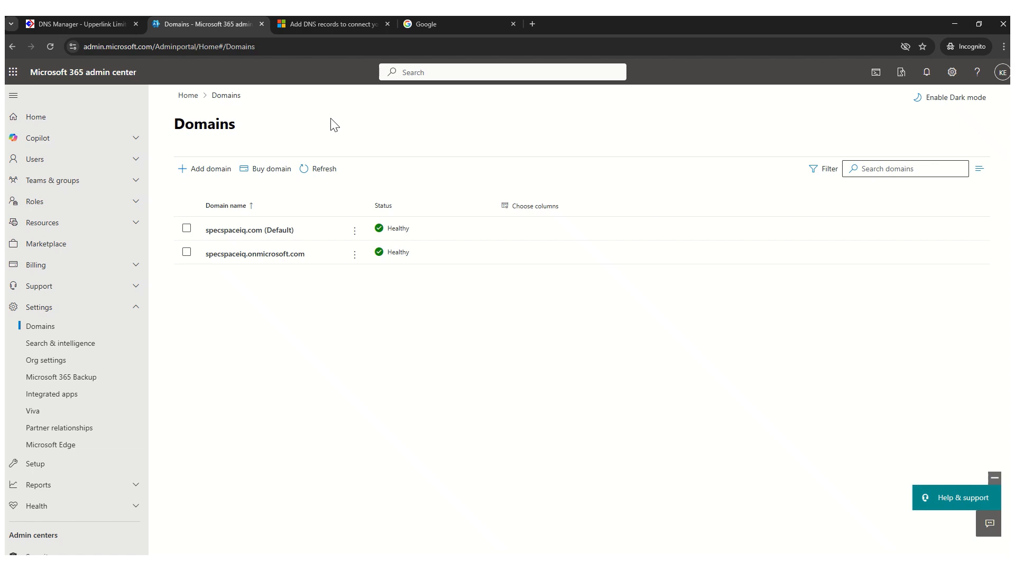
Check the speccorb.xyz DNS manager page and read Microsoft's instructions for verifying a domain with a TXT record
click(96, 24)
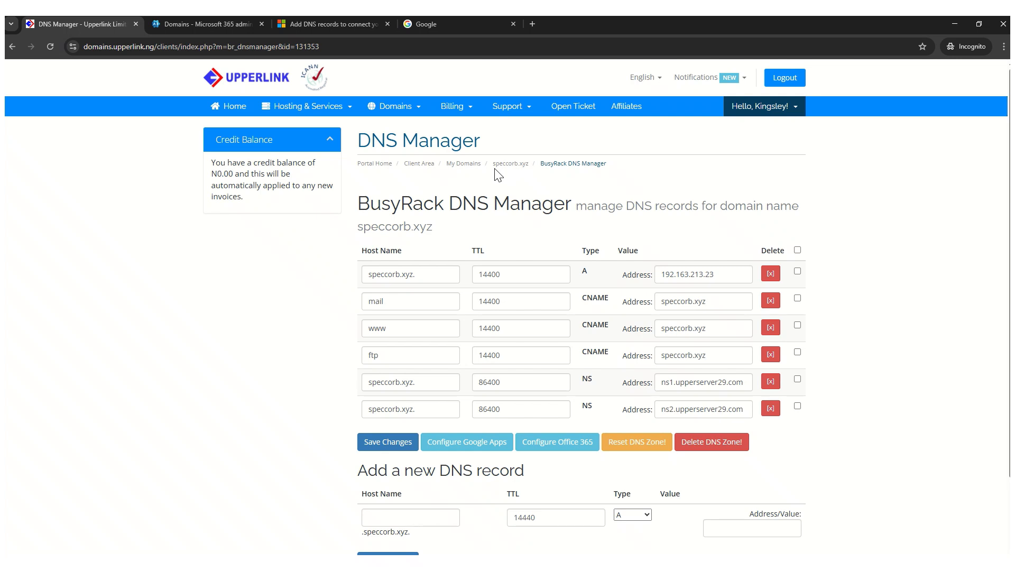
click(211, 19)
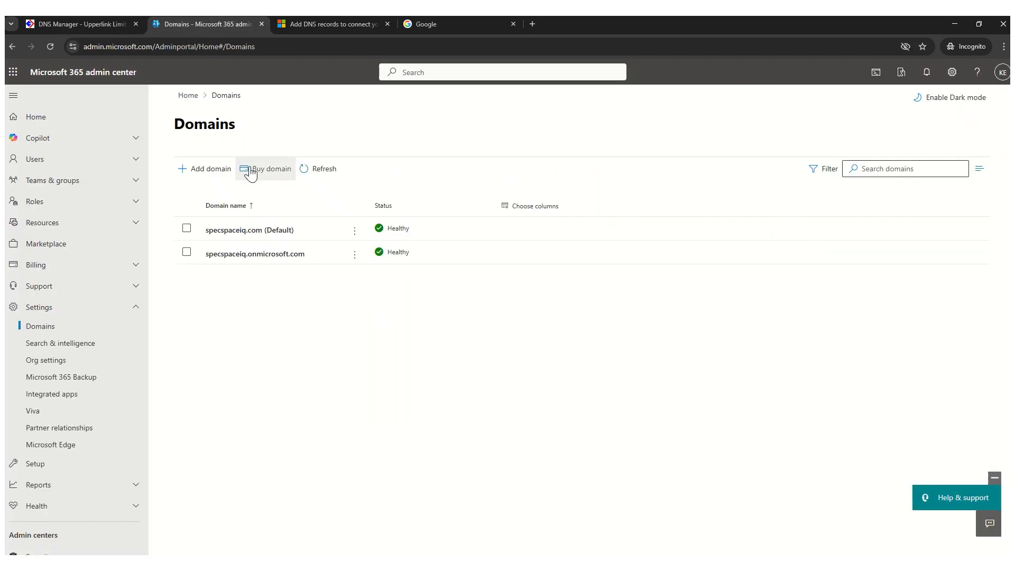
click(318, 24)
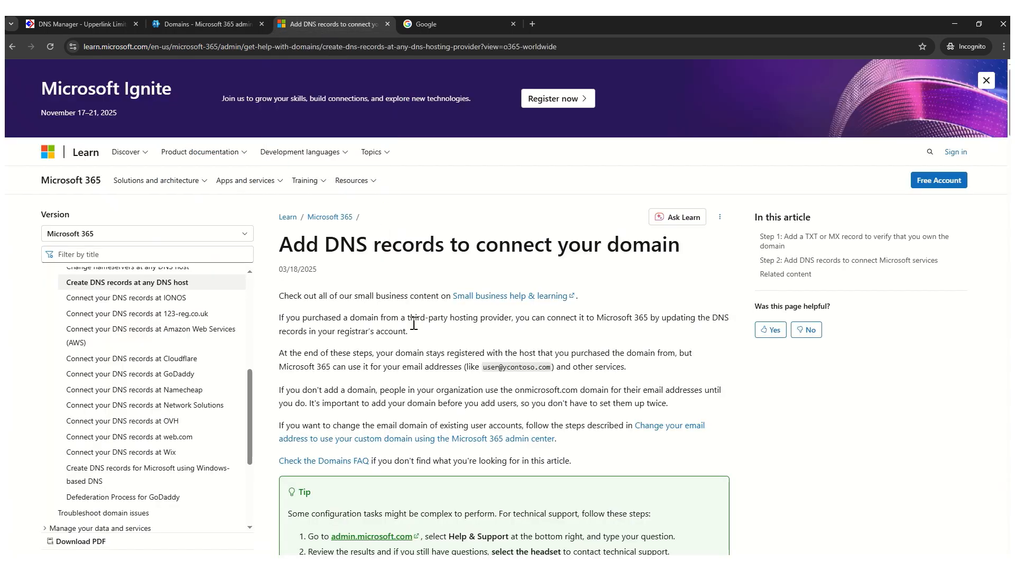
scroll(414, 324, down, 8)
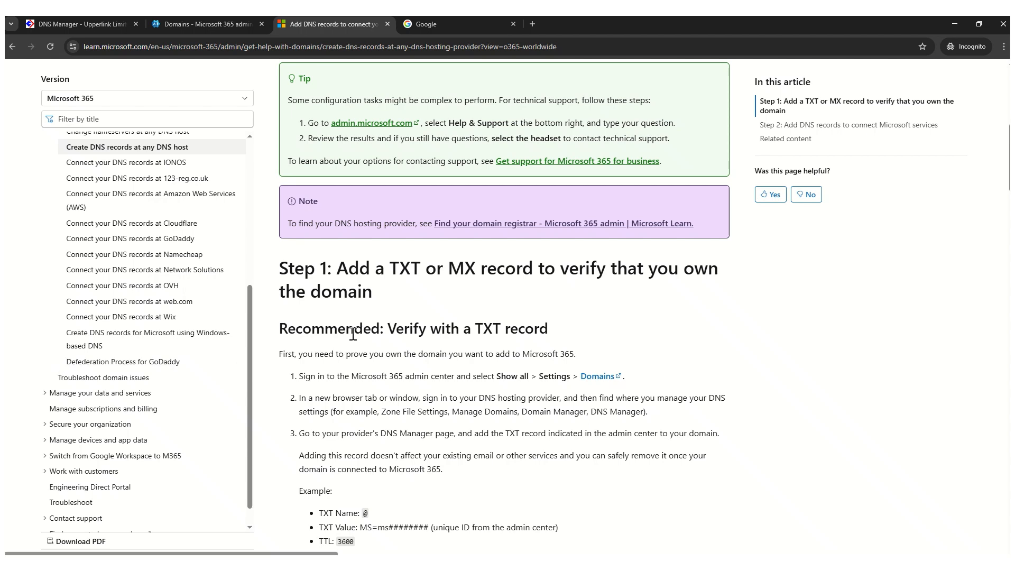
Start adding a domain in the Microsoft 365 admin center with the name speccorb.xyz, checking it against the DNS manager
click(204, 19)
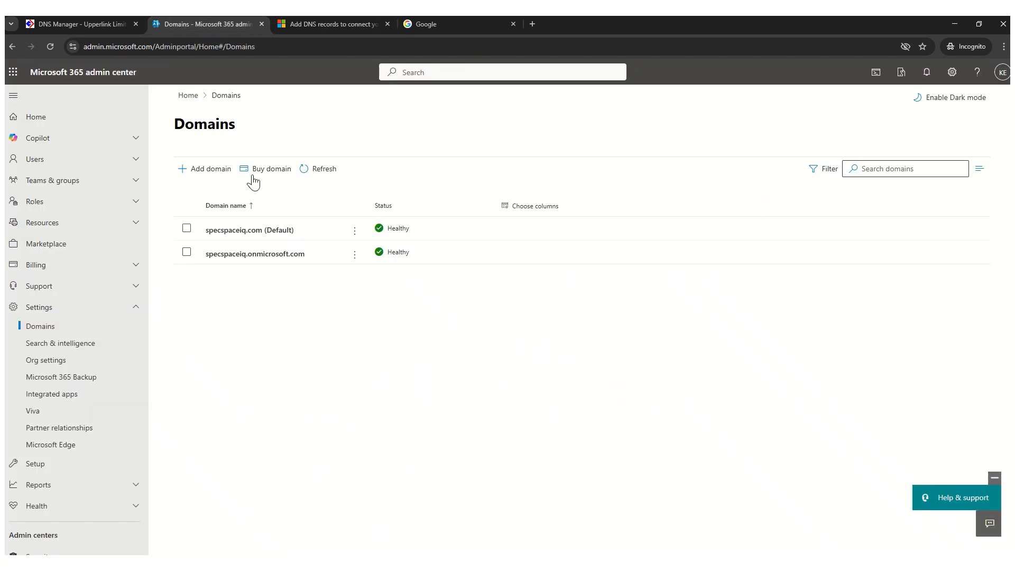
click(214, 182)
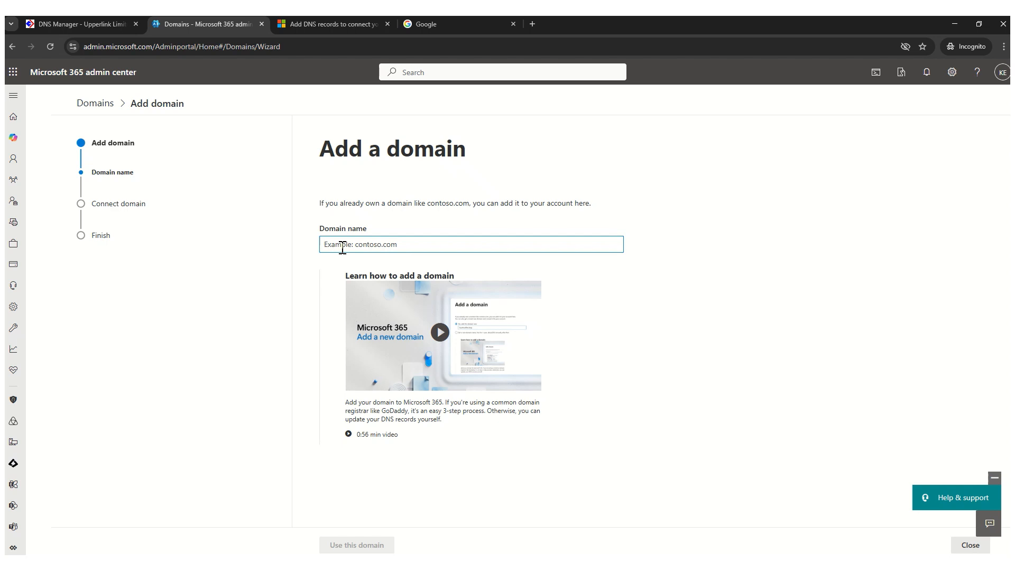
text(v=spf1 include:spf.protection.outlook.com -all)
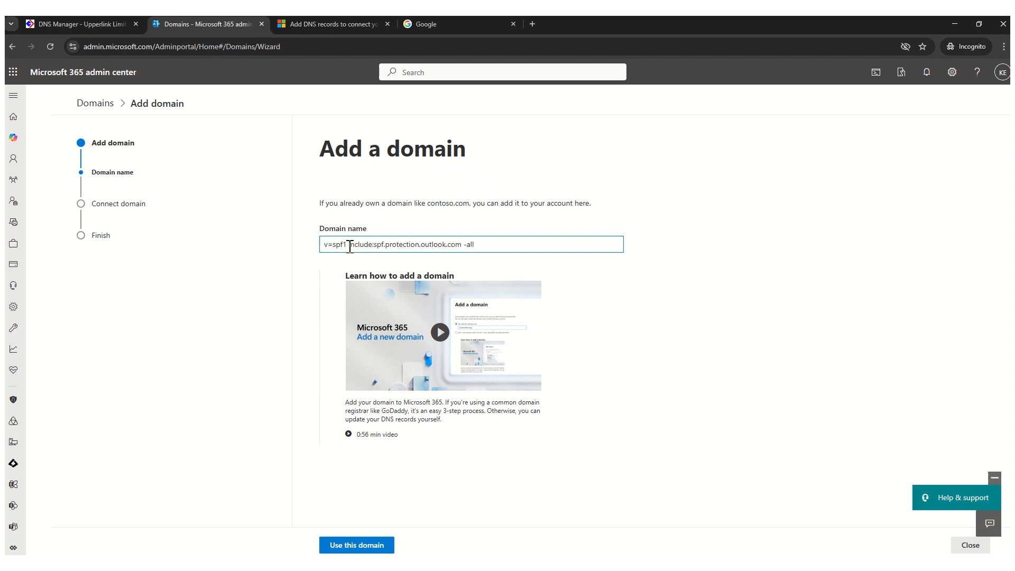
key(ctrl+a)
text(spec)
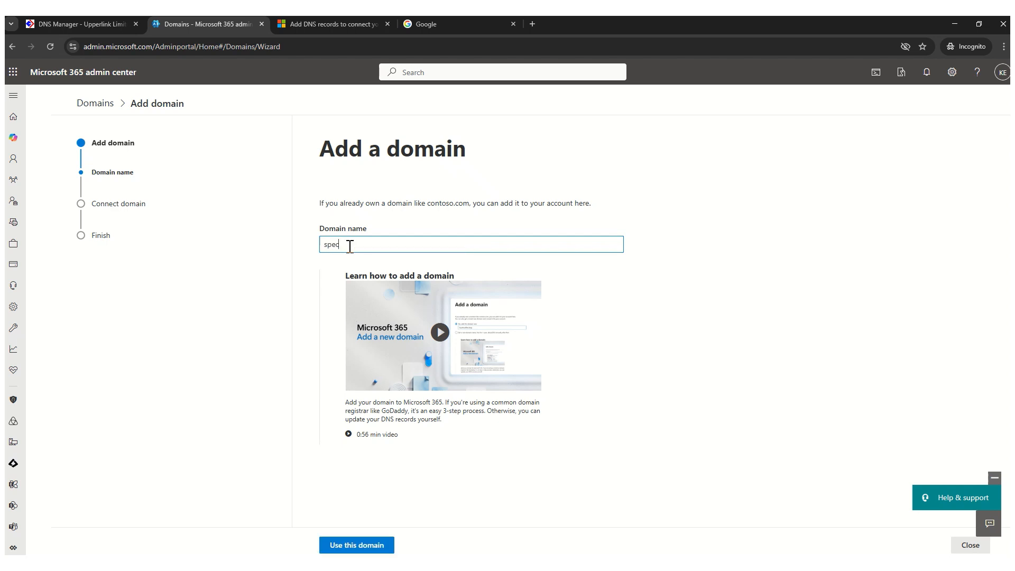
text(corb.xyz)
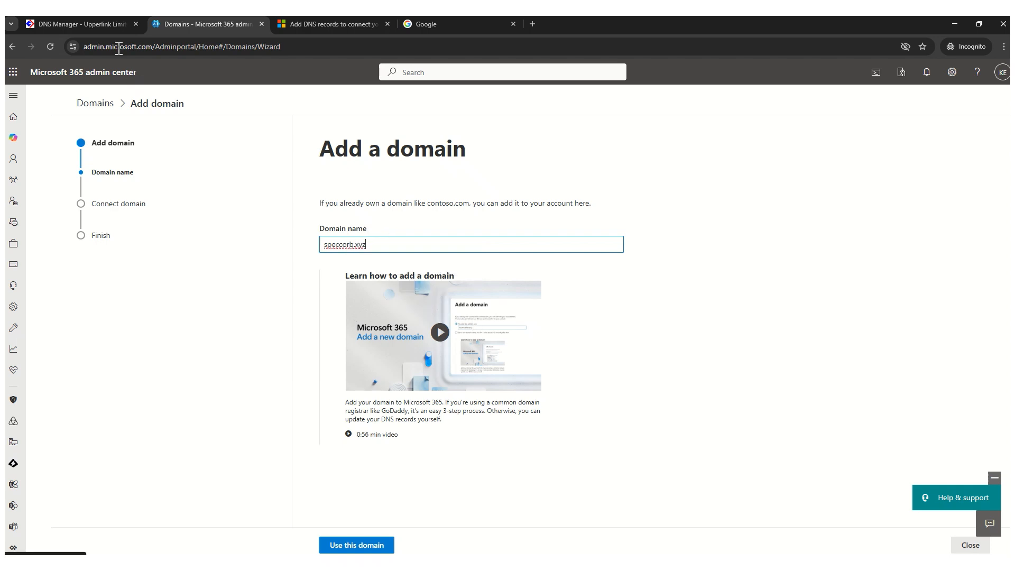
click(98, 29)
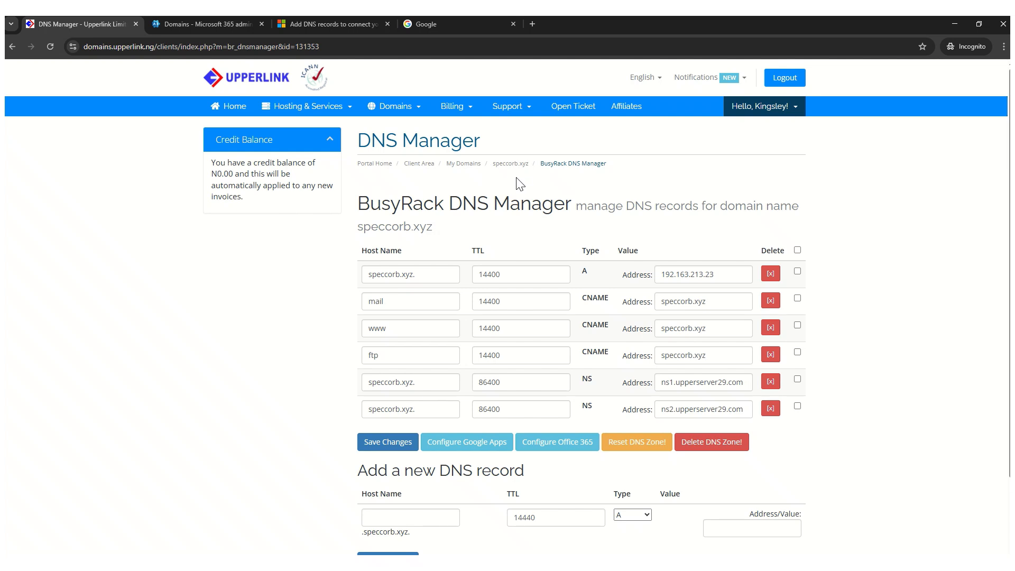
key(ctrl+Tab)
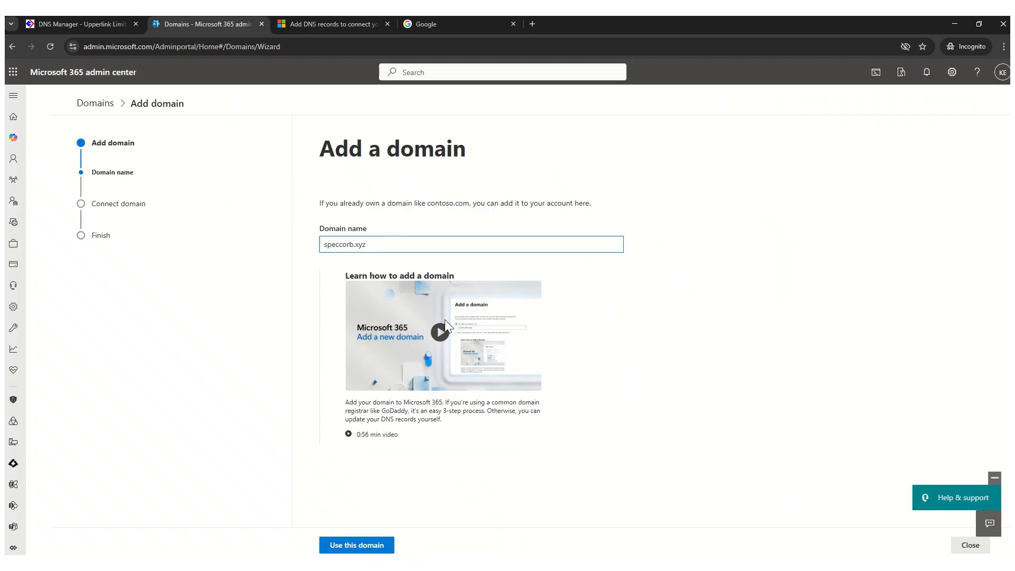
Proceed with the domain to ownership verification by TXT record and copy the given TXT value
click(363, 545)
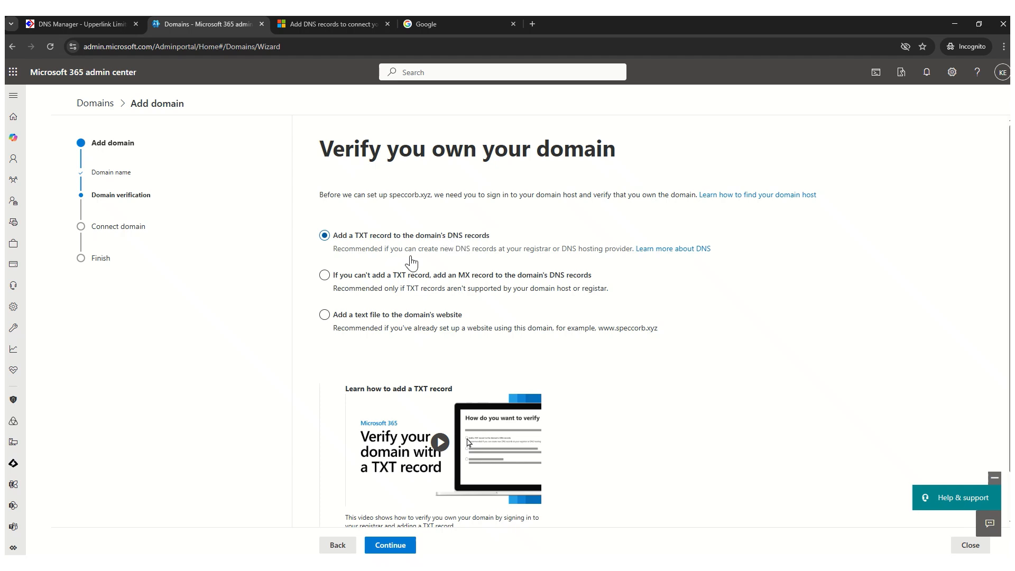
click(396, 548)
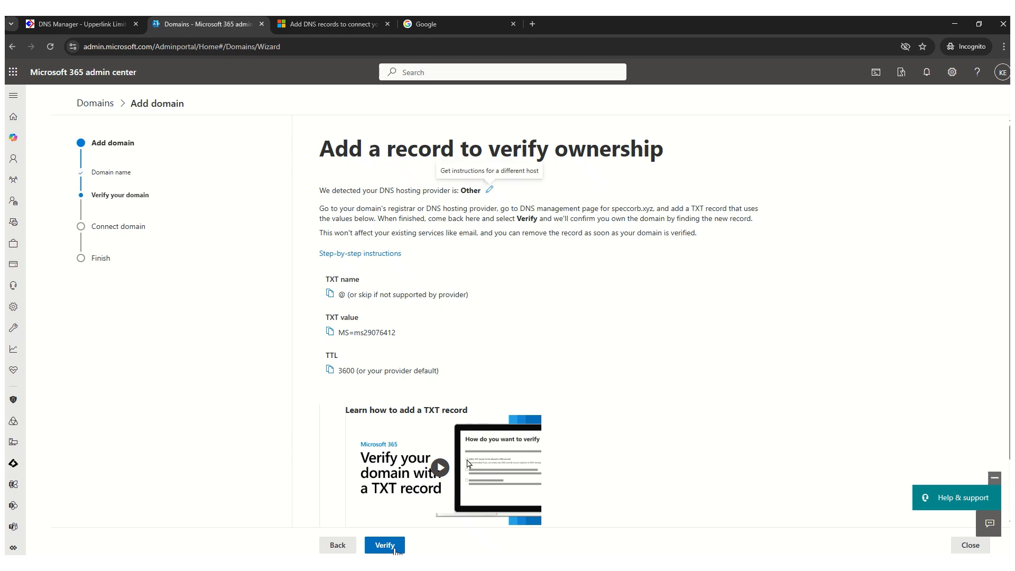
click(330, 334)
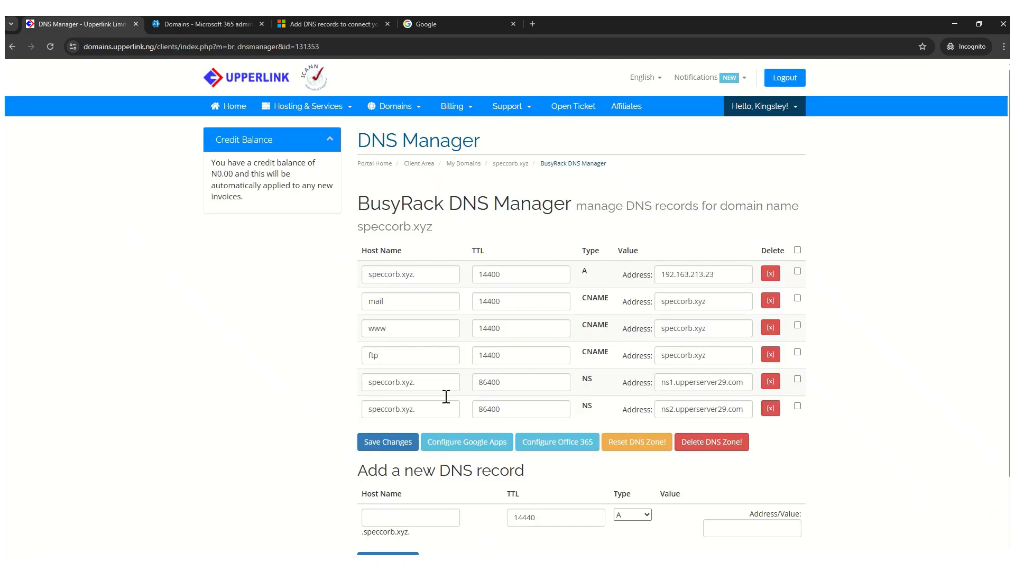
In the speccorb.xyz DNS manager, set the type of the new DNS record to TXT
scroll(426, 476, down, 1)
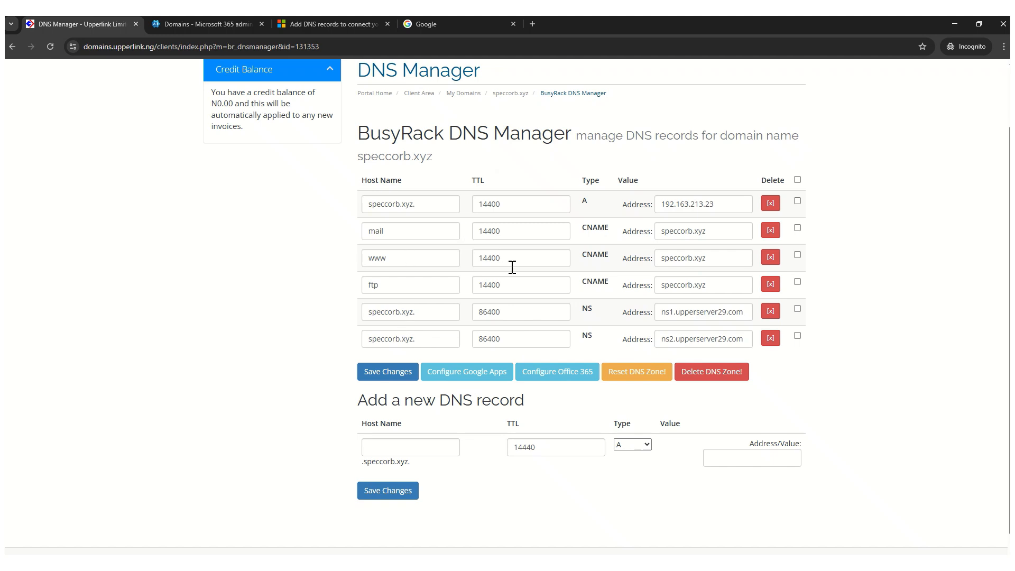
scroll(513, 267, up, 2)
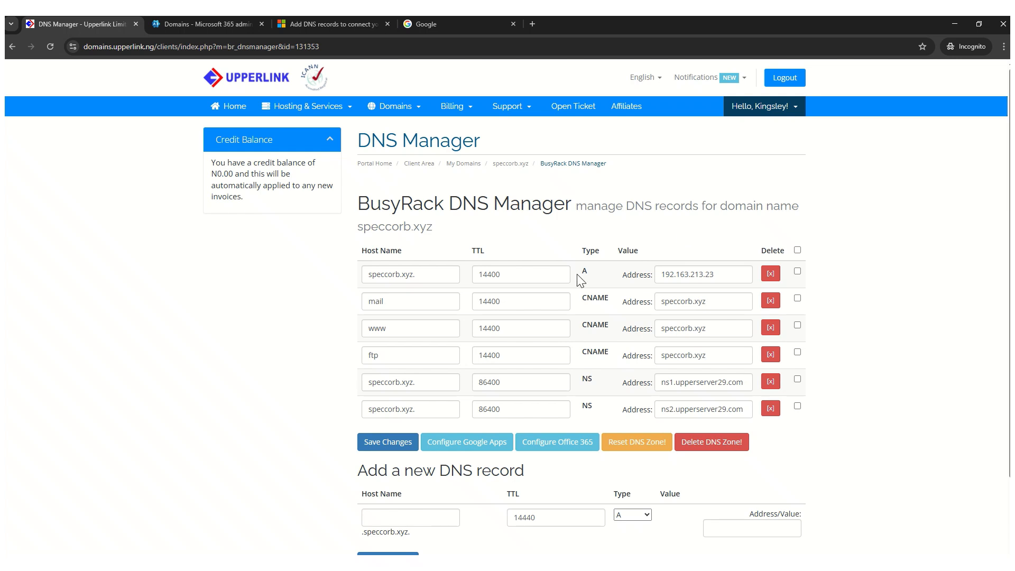
scroll(517, 398, down, 2)
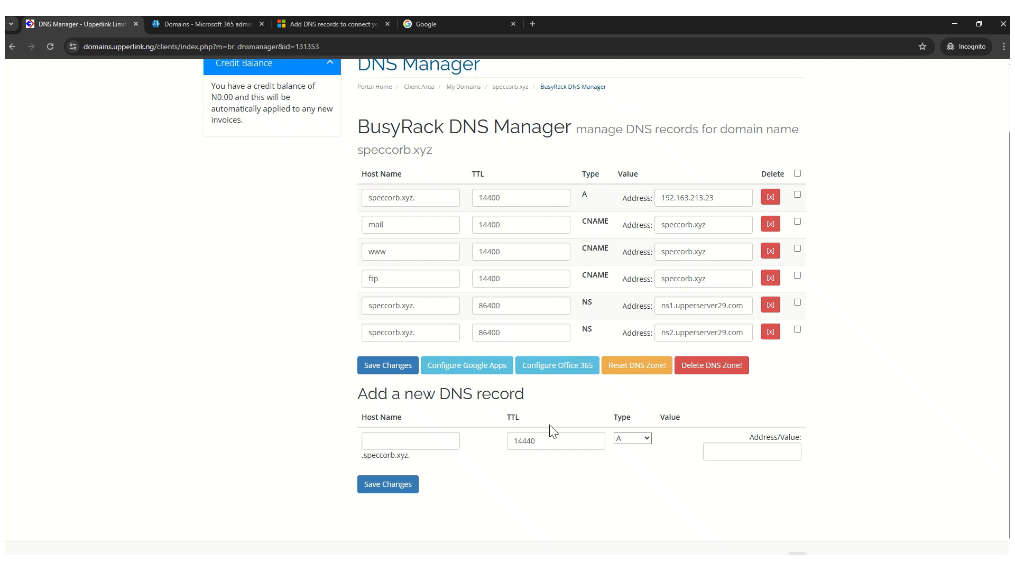
click(632, 440)
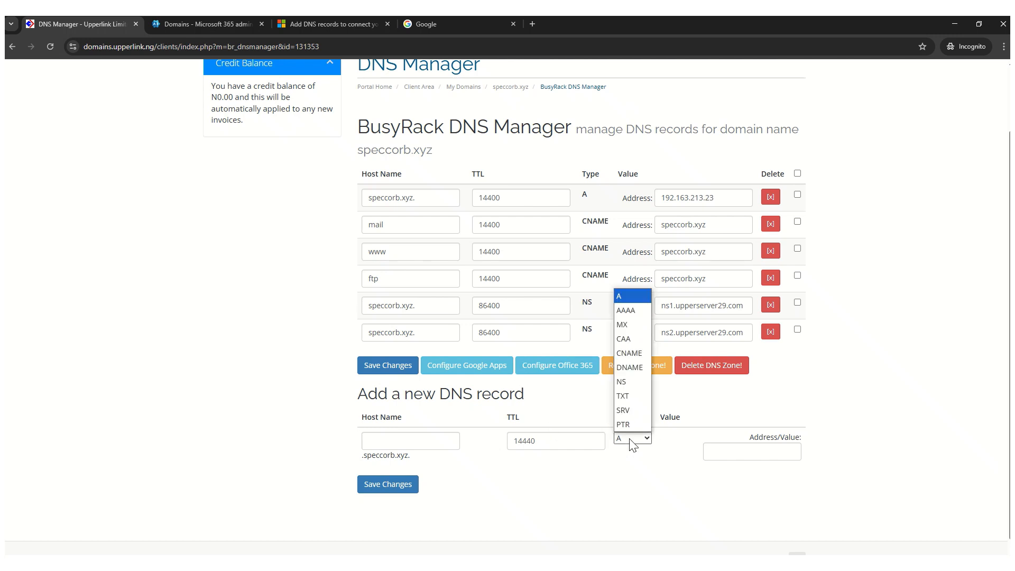
click(630, 397)
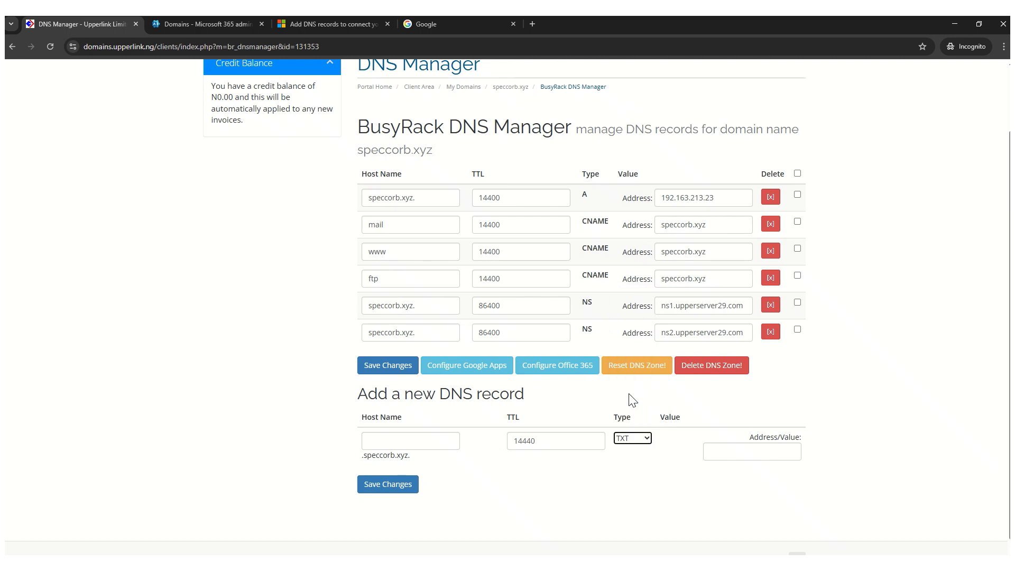
Copy the TXT verification value from the Microsoft 365 admin center, enter it as the new TXT record's value in the DNS manager, and save
key(ctrl+Tab)
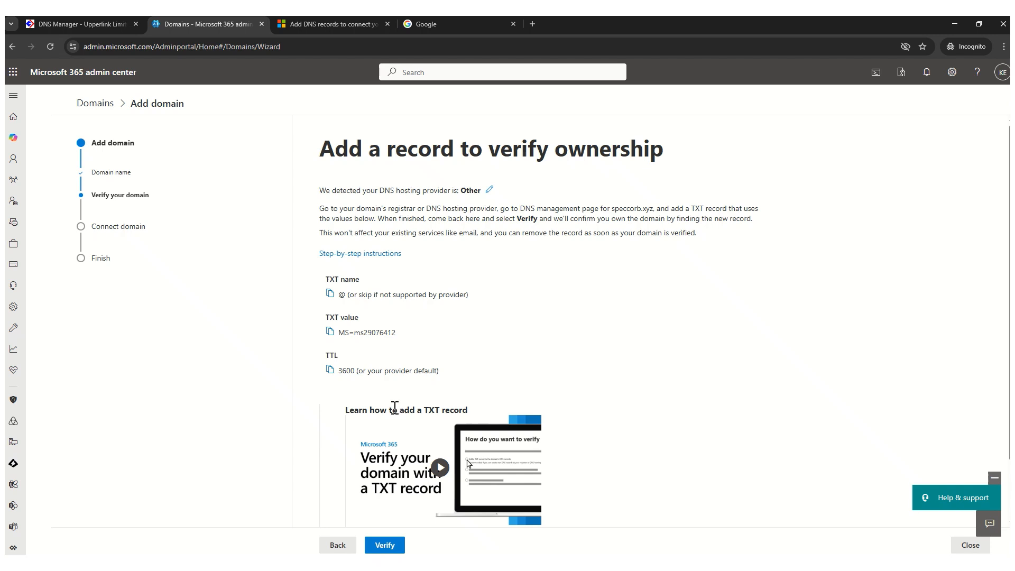
click(330, 332)
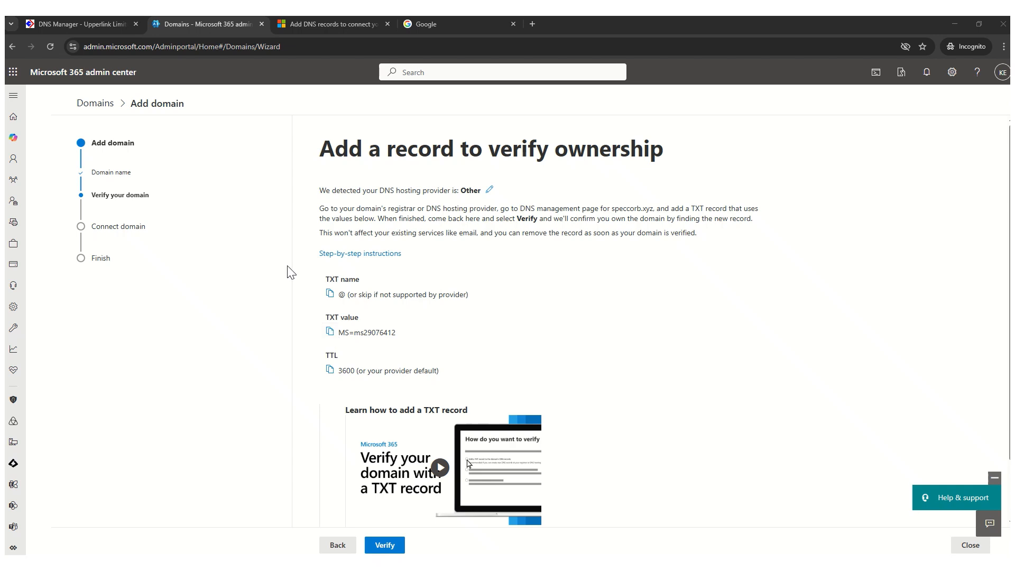
click(79, 24)
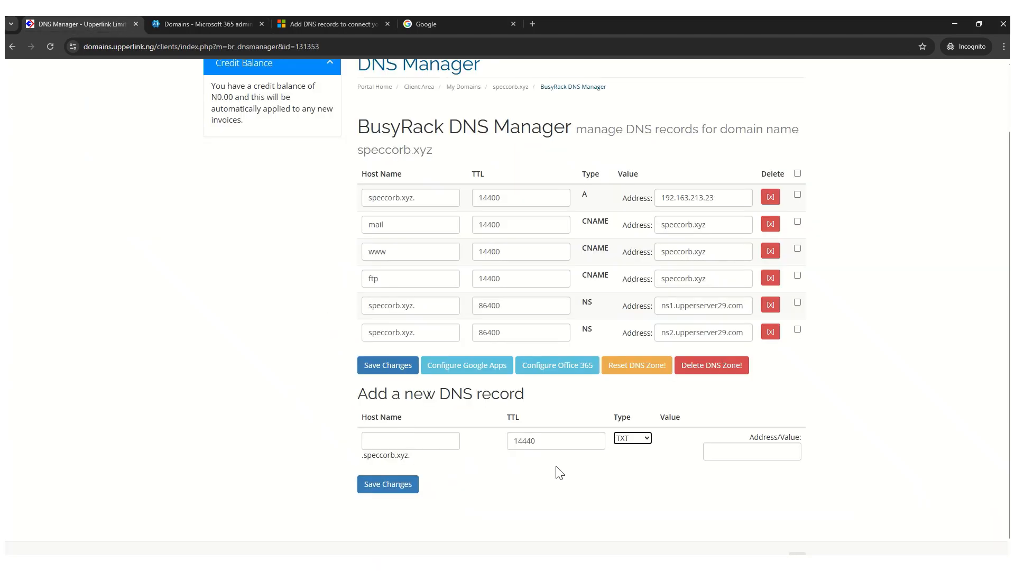
click(731, 452)
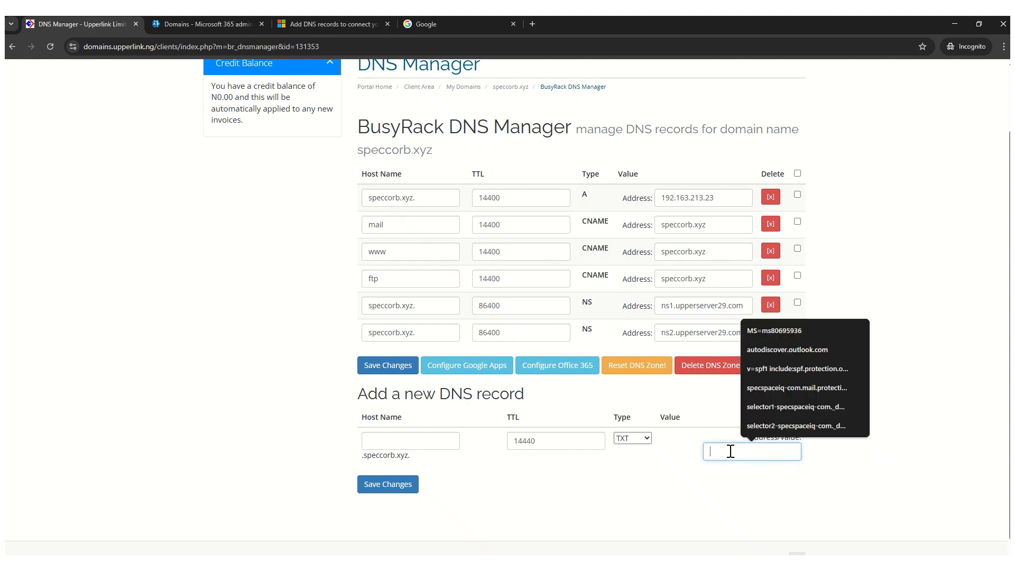
key(ctrl+v)
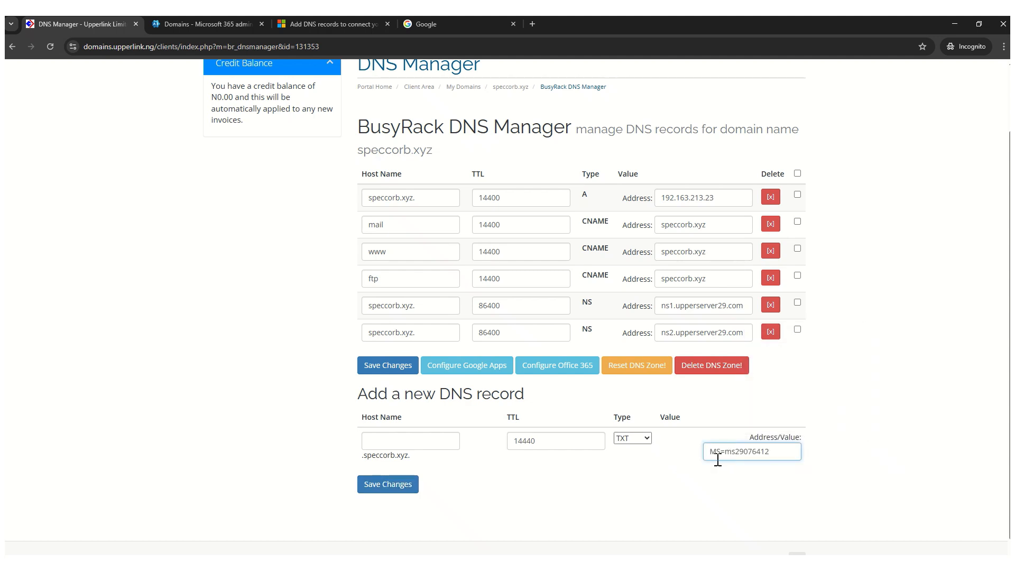
click(379, 490)
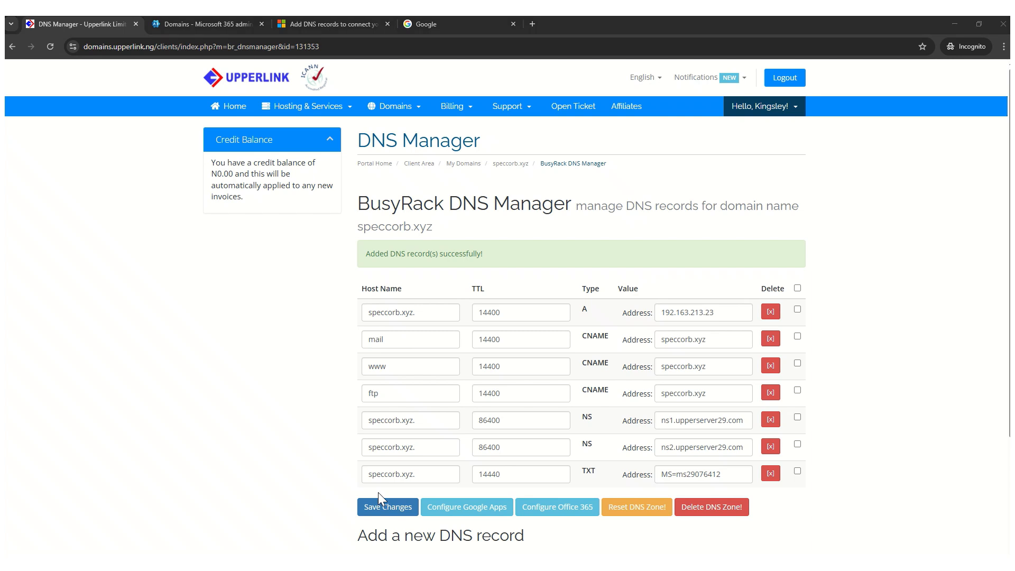
Verify ownership of speccorb.xyz in the Microsoft 365 admin center and continue with adding your own DNS records
key(ctrl+Tab)
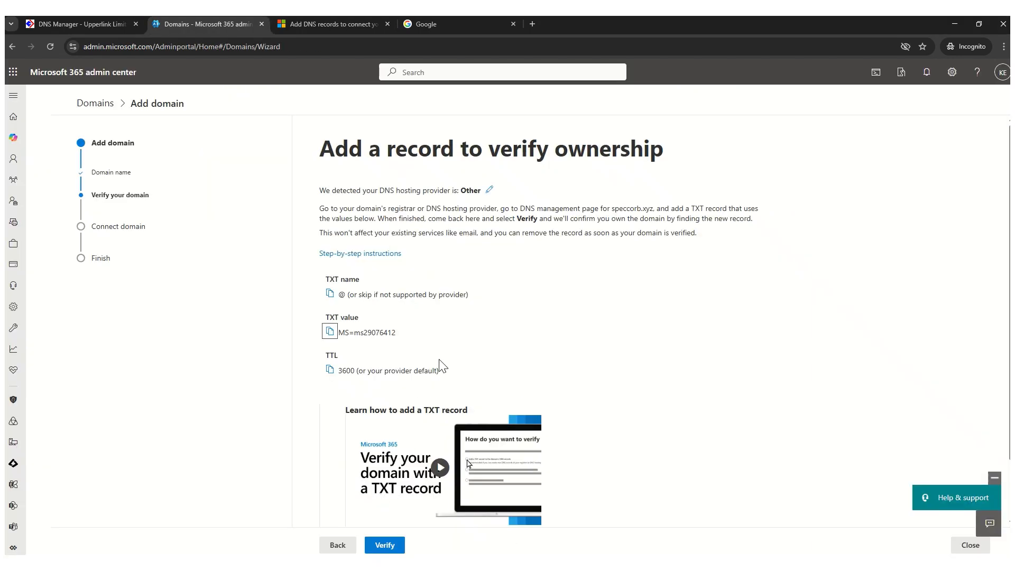
click(385, 549)
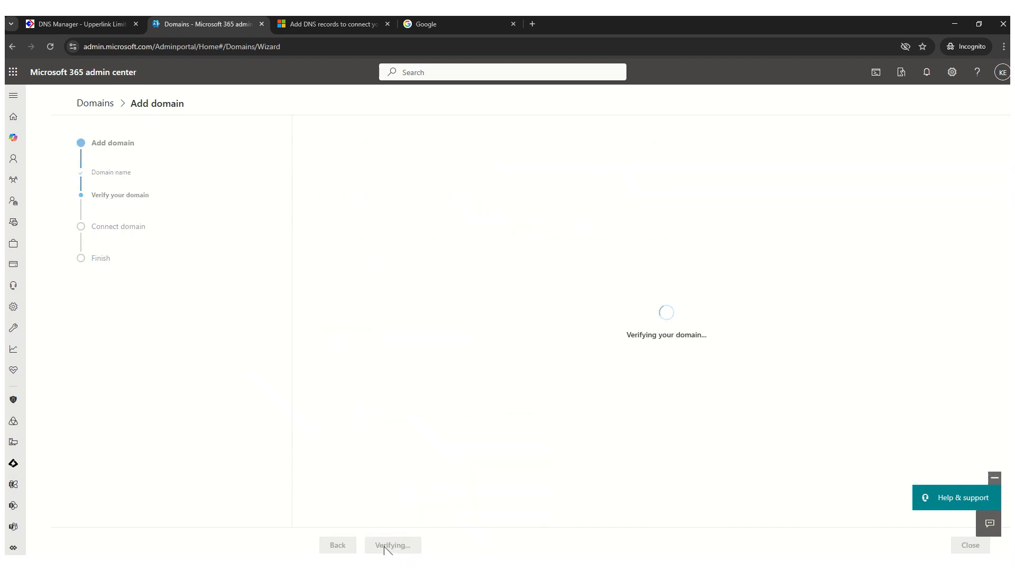
click(385, 549)
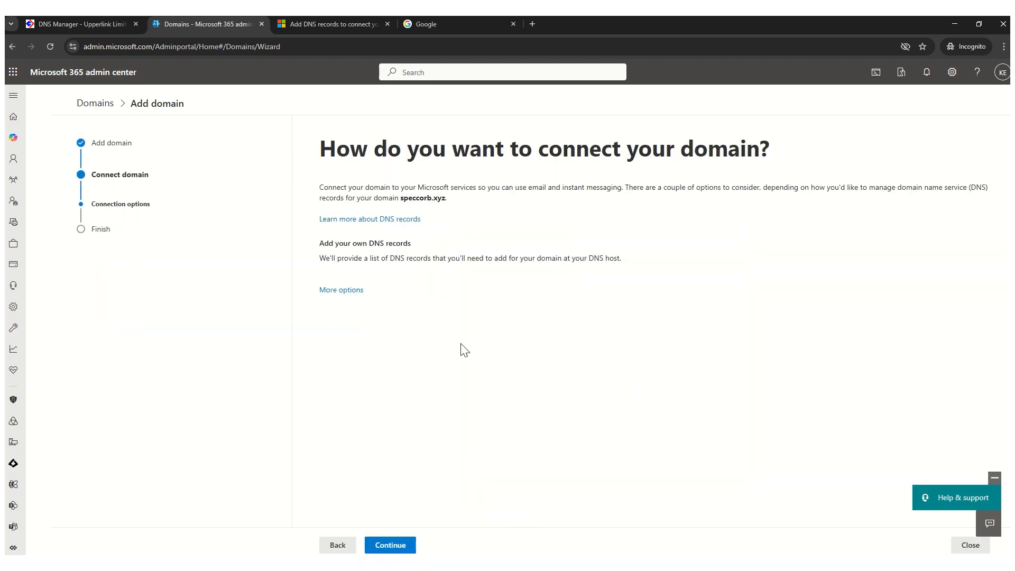
click(392, 542)
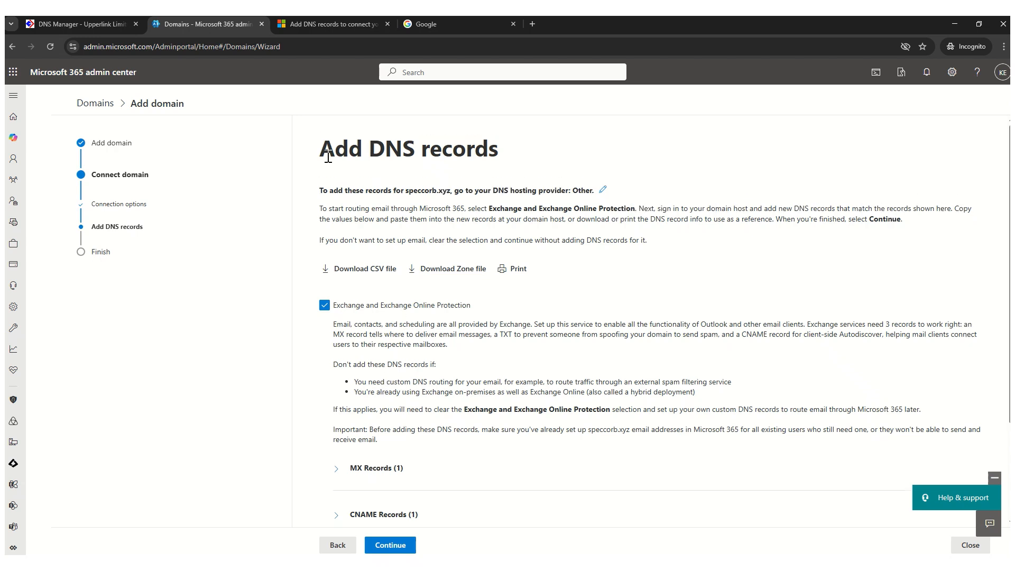
Expand the MX, CNAME and TXT records required for Exchange and Exchange Online Protection and examine their host names and values
drag(324, 152, 496, 154)
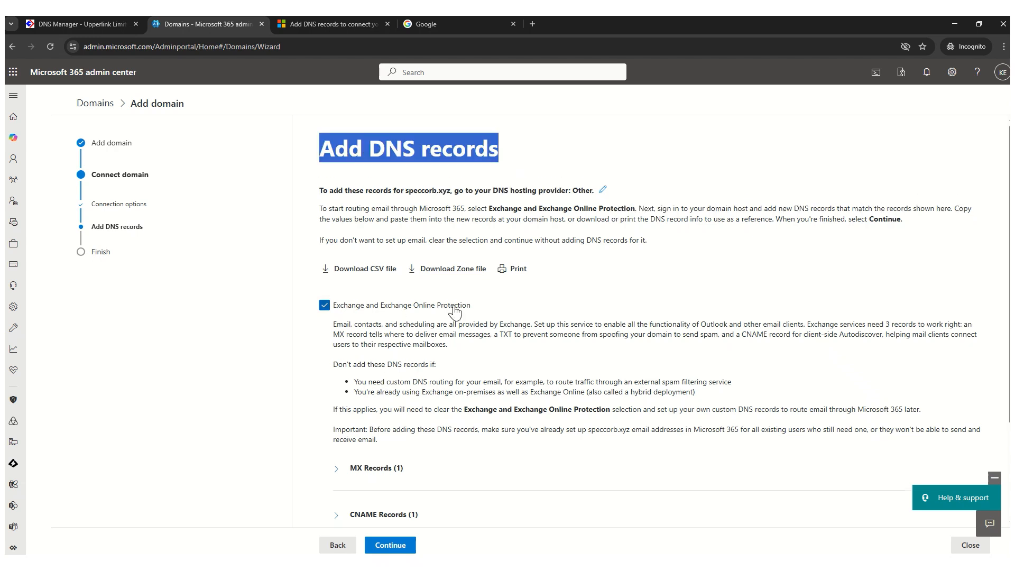
scroll(454, 306, down, 3)
click(336, 340)
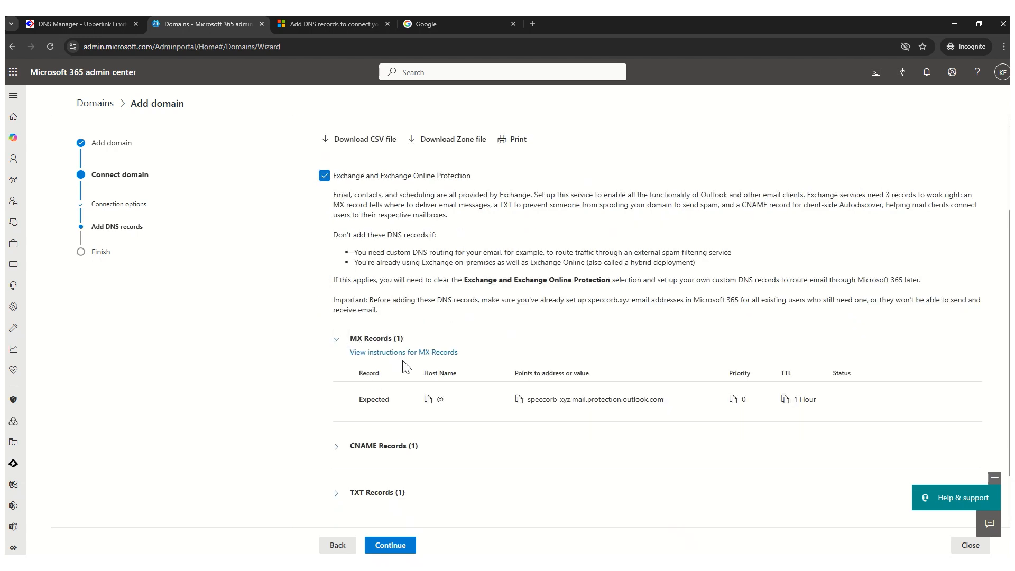
scroll(358, 360, down, 1)
click(336, 386)
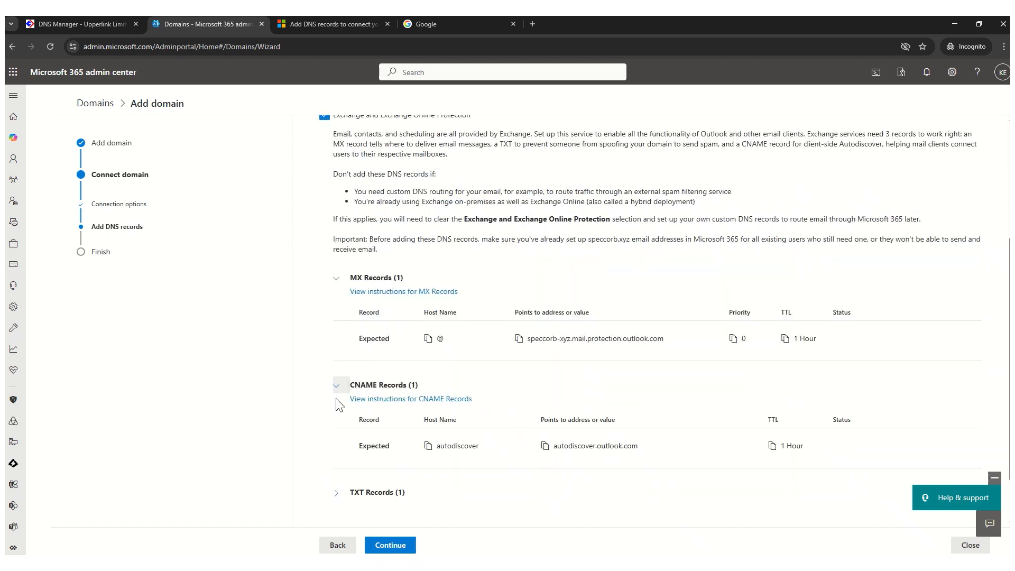
click(336, 493)
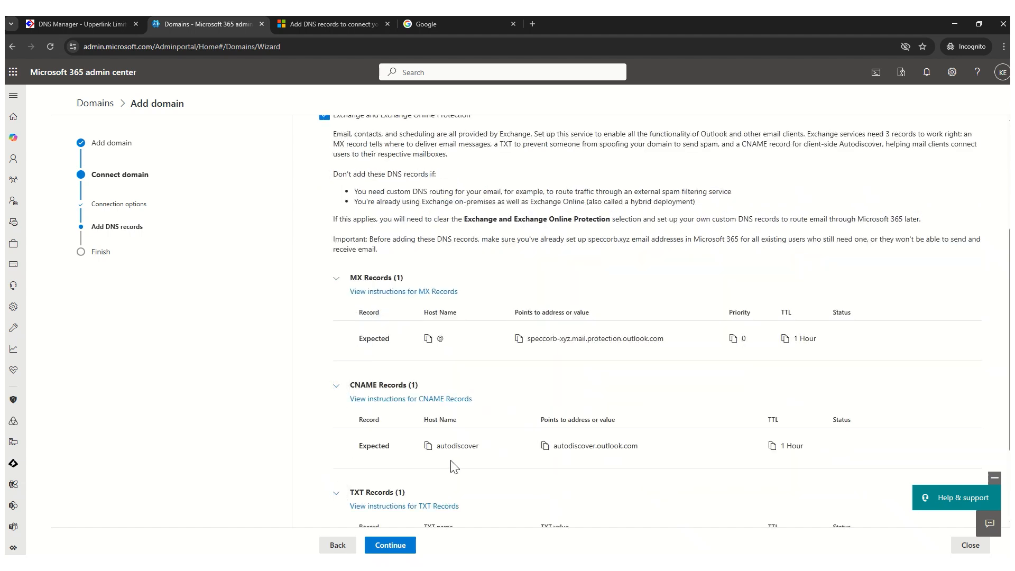
scroll(454, 466, up, 1)
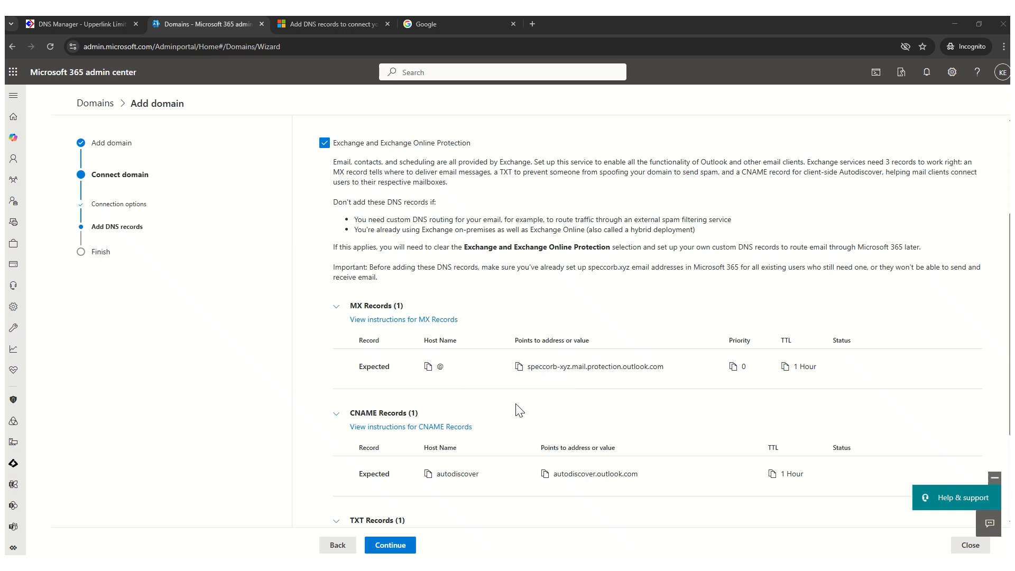
scroll(510, 415, down, 1)
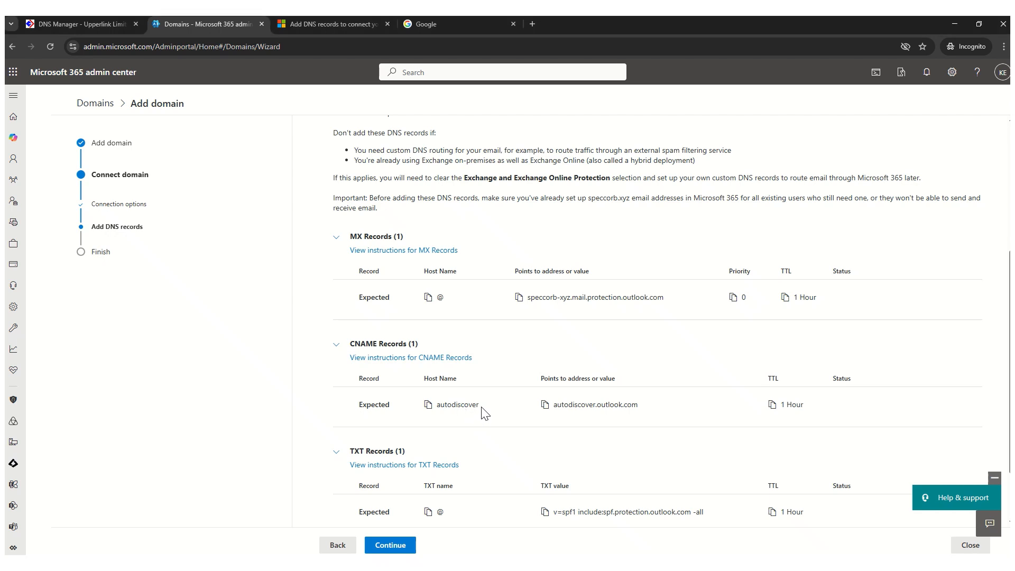
drag(481, 405, 439, 405)
scroll(438, 406, down, 2)
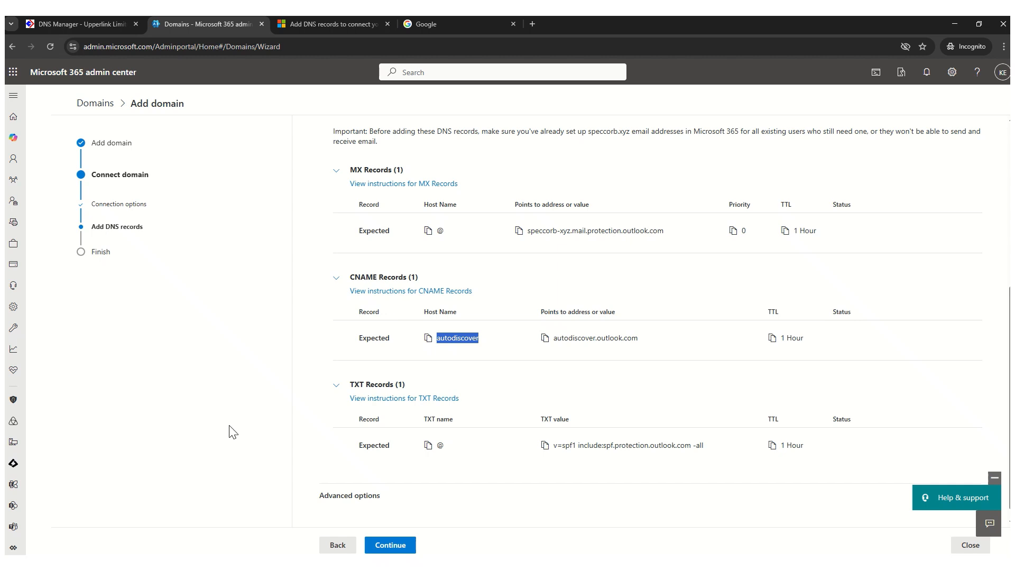
drag(563, 447, 573, 447)
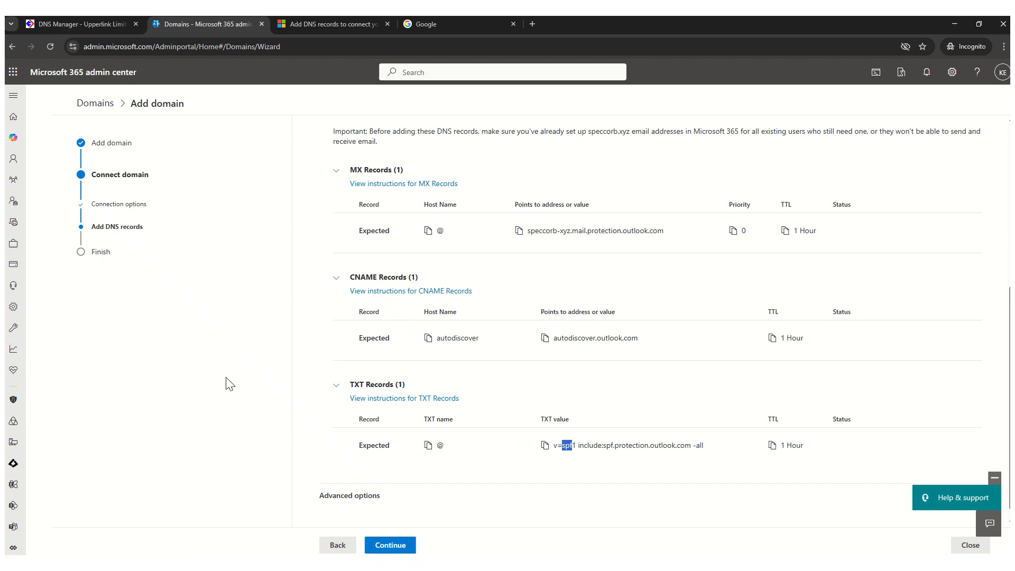
Copy the expected MX address and fill in a new MX record in the DNS manager with the value speccorb-xyz.mail.protection.outlook.com
scroll(495, 322, up, 2)
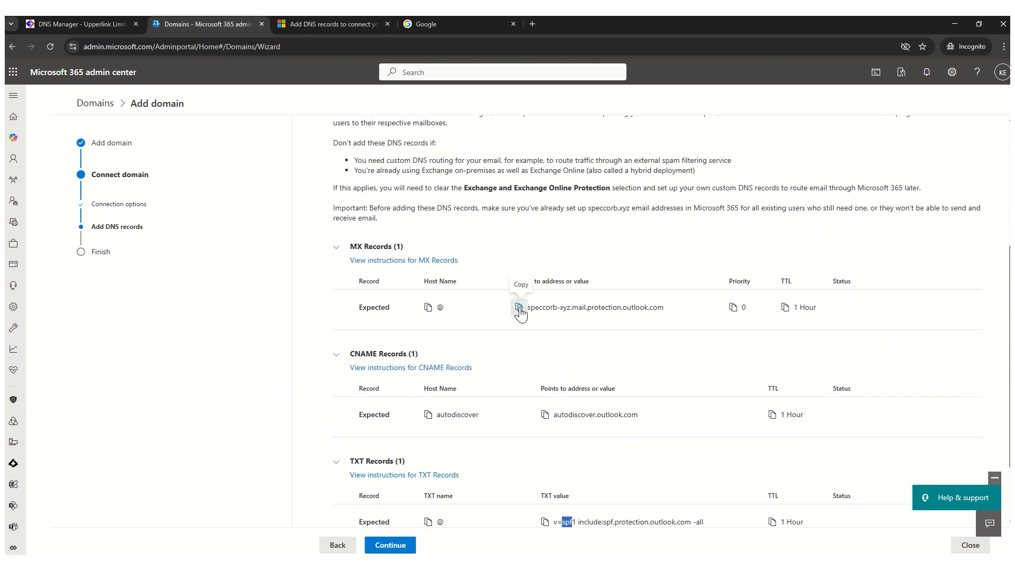
click(519, 306)
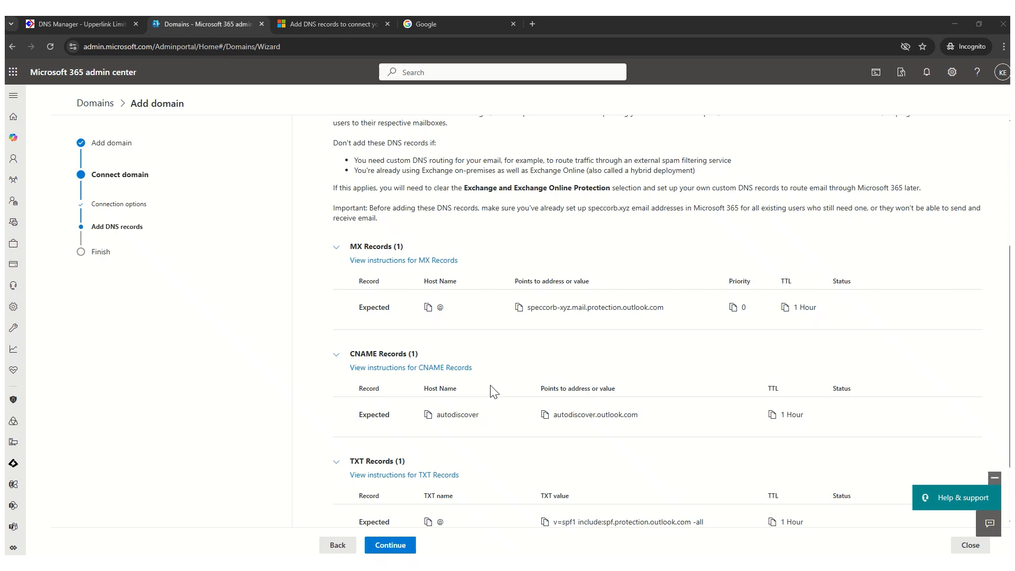
key(ctrl+shift+Tab)
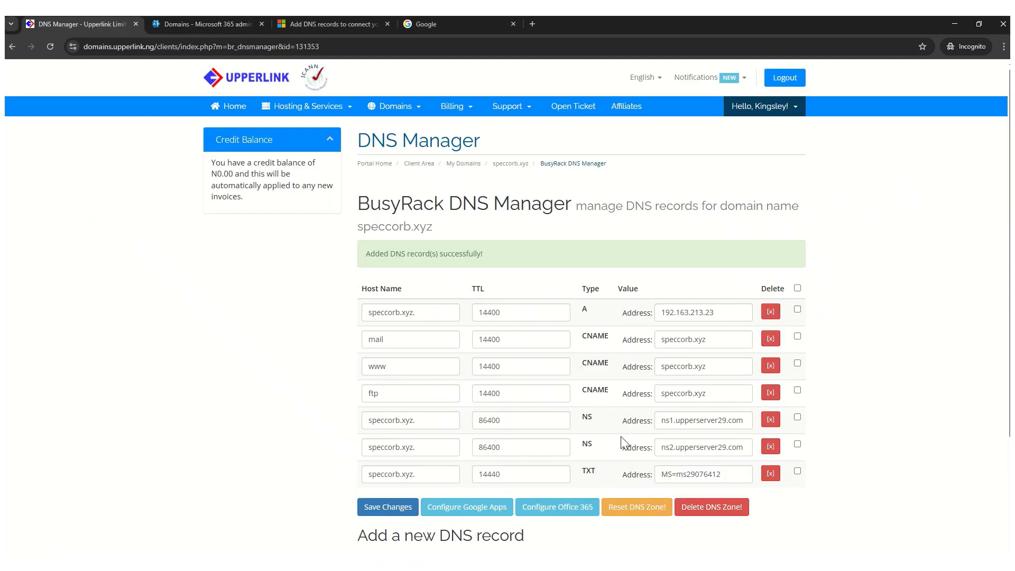
scroll(622, 439, down, 3)
click(641, 431)
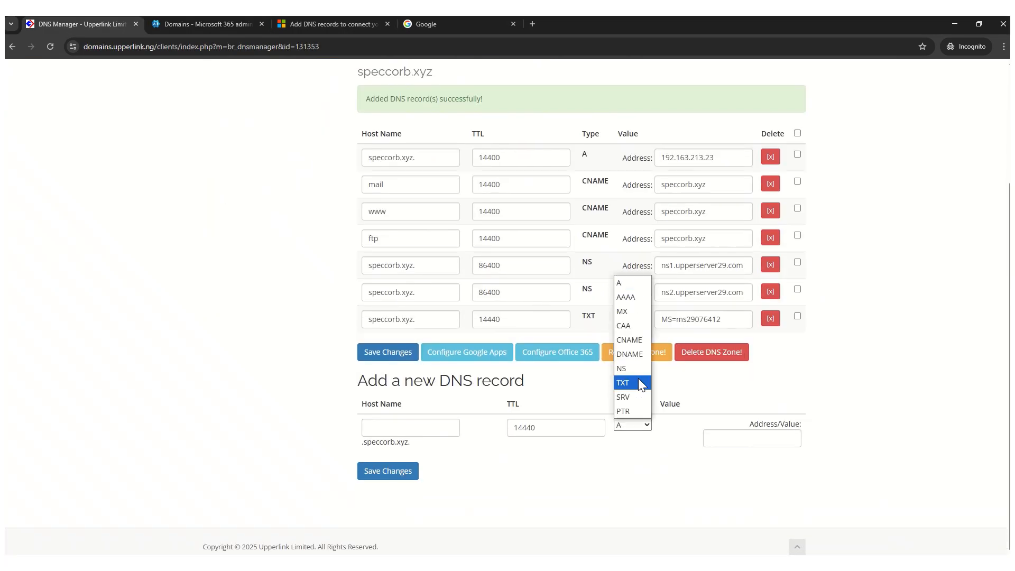
click(630, 311)
click(714, 437)
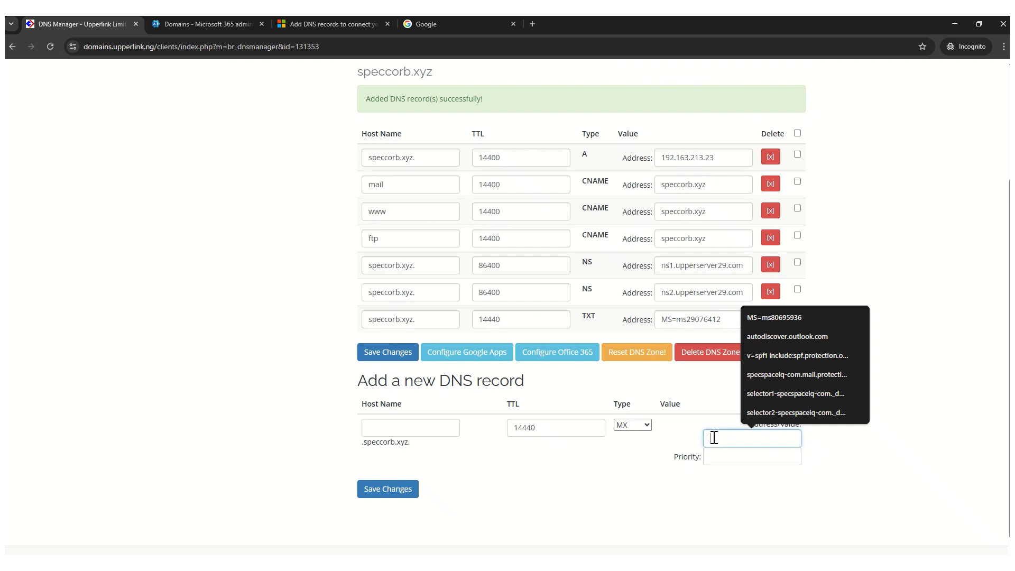
key(ctrl+v)
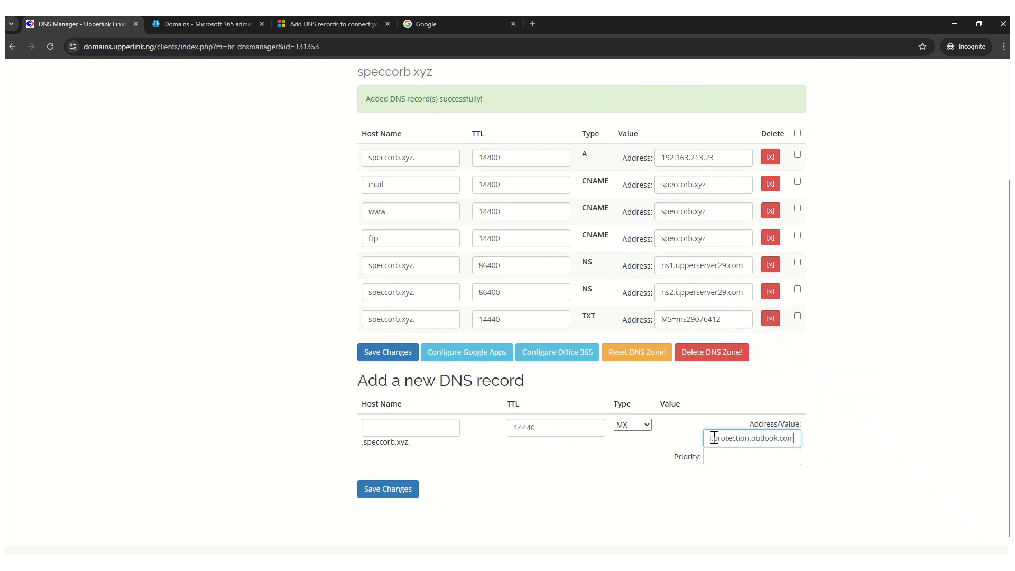
Set the new MX record's priority to 0, check it against the admin center's expected record, and save the record
click(730, 458)
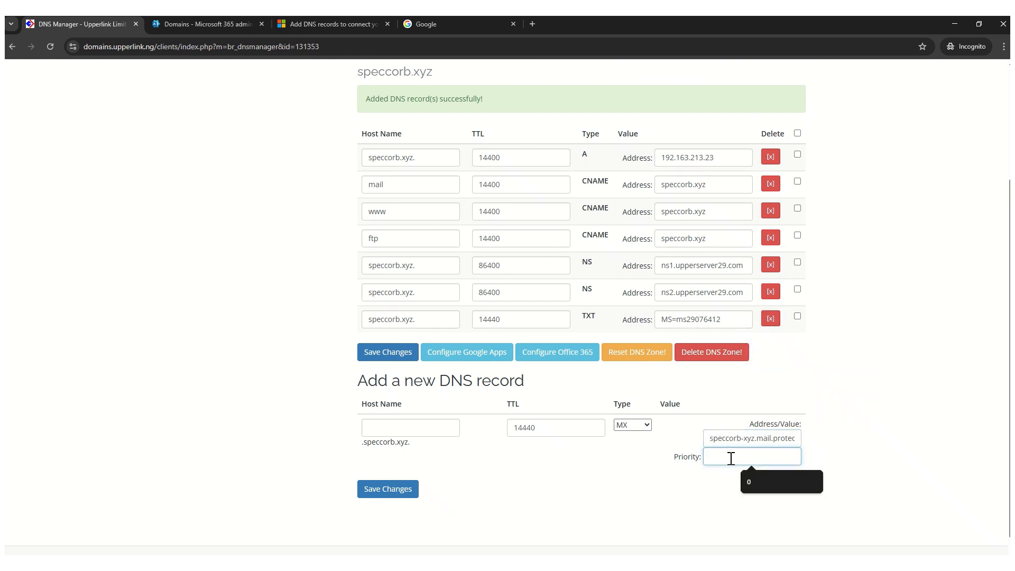
text(0)
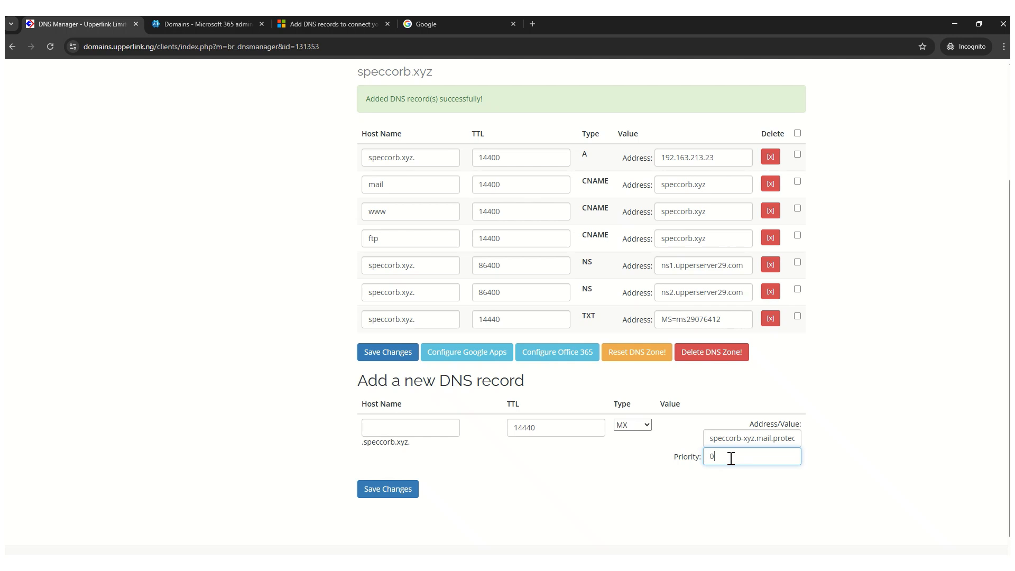
key(ctrl+Tab)
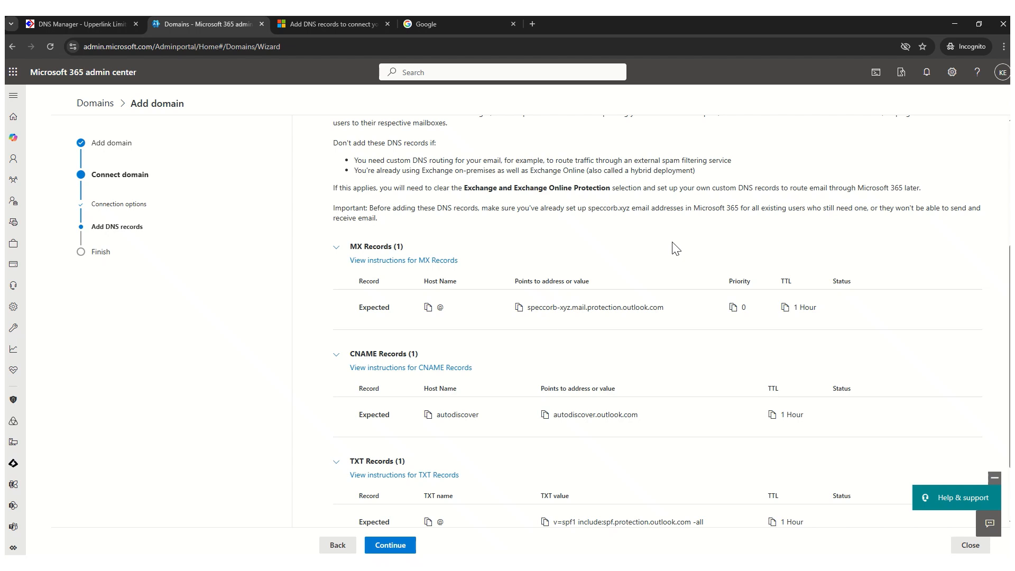
key(ctrl+1)
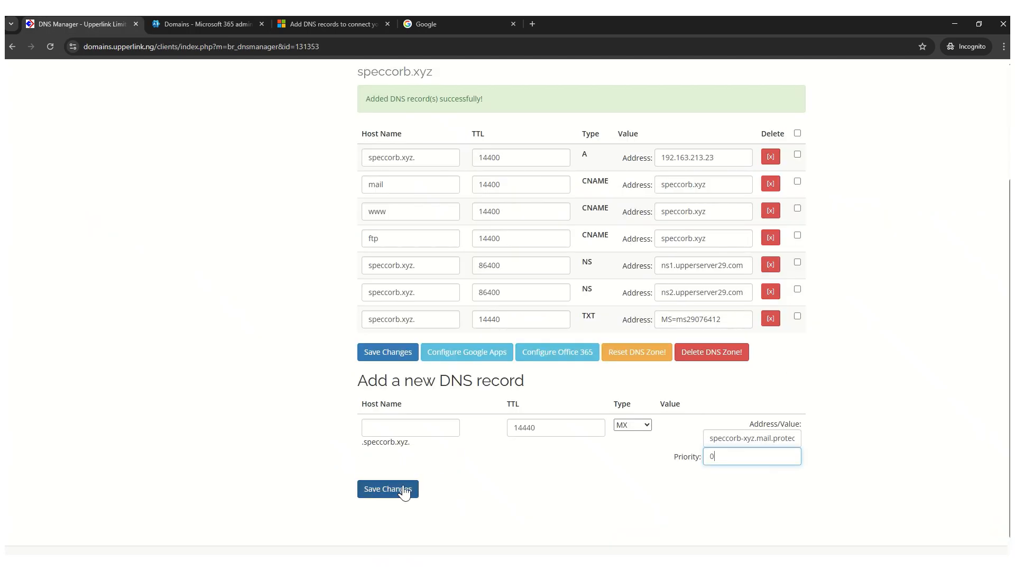
click(404, 491)
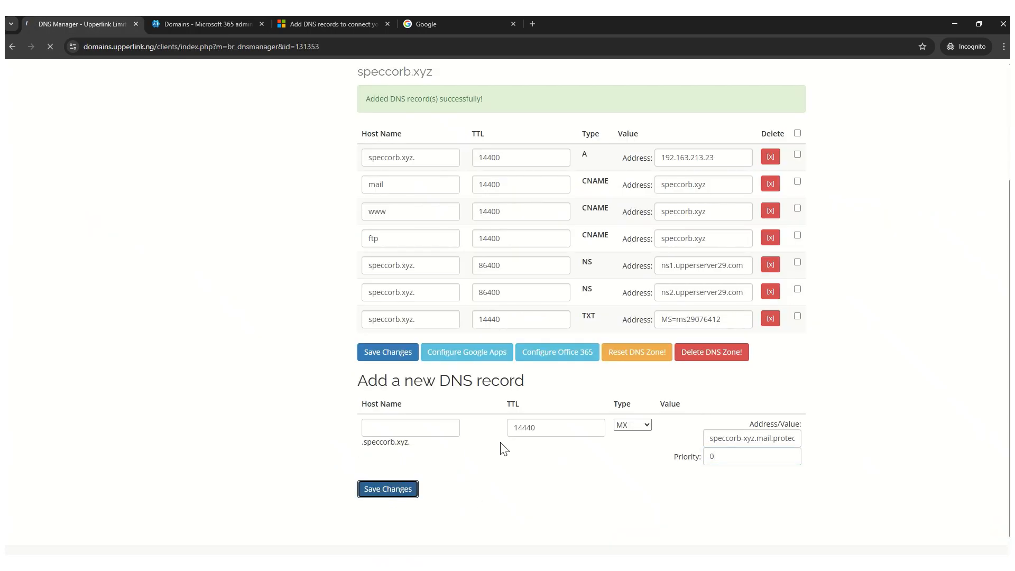
Check the expected CNAME record, then set the next new DNS record's type to CNAME and its host name to autodiscover
key(ctrl+2)
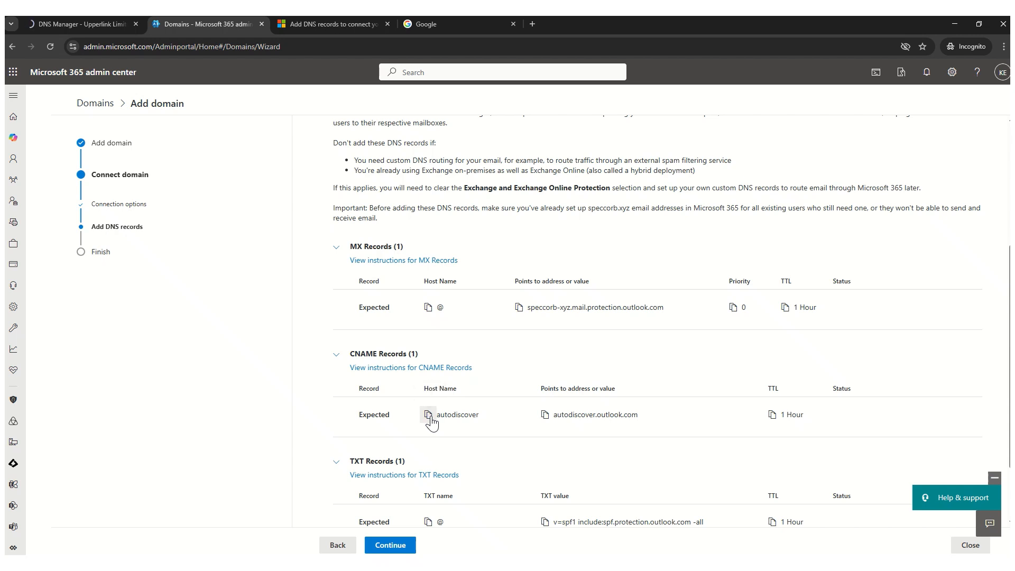
key(ctrl+1)
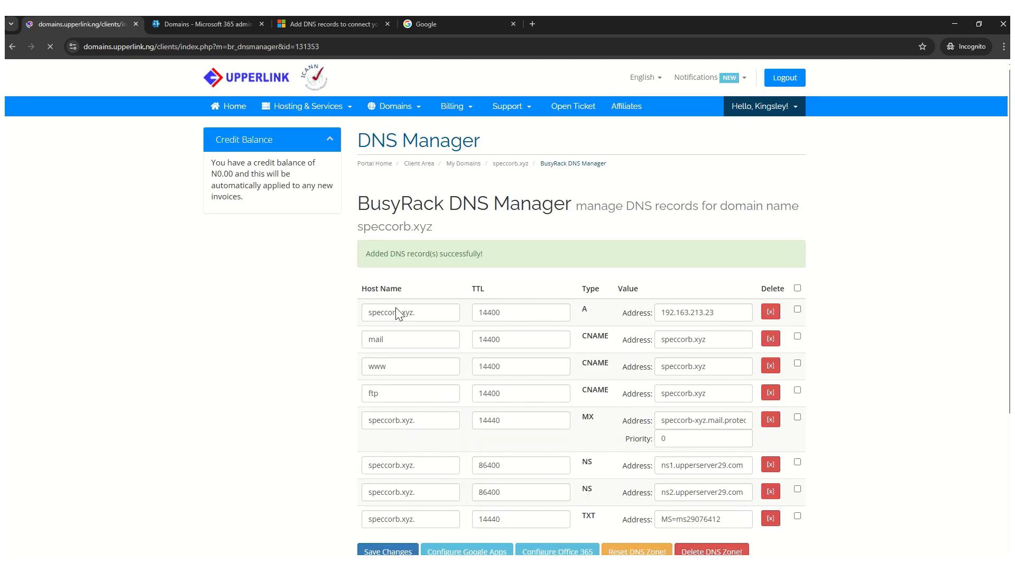
scroll(550, 427, down, 3)
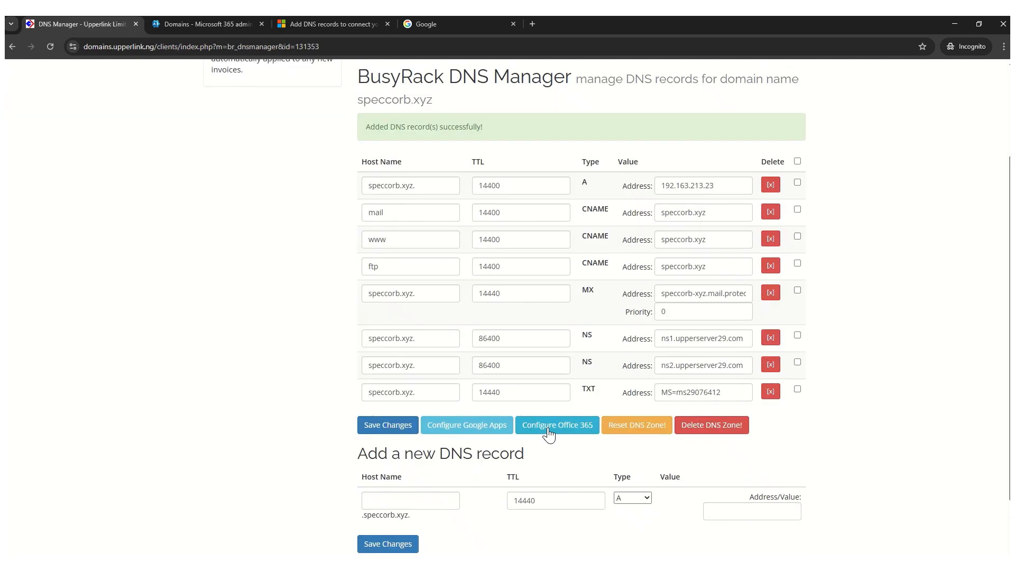
click(633, 502)
click(629, 414)
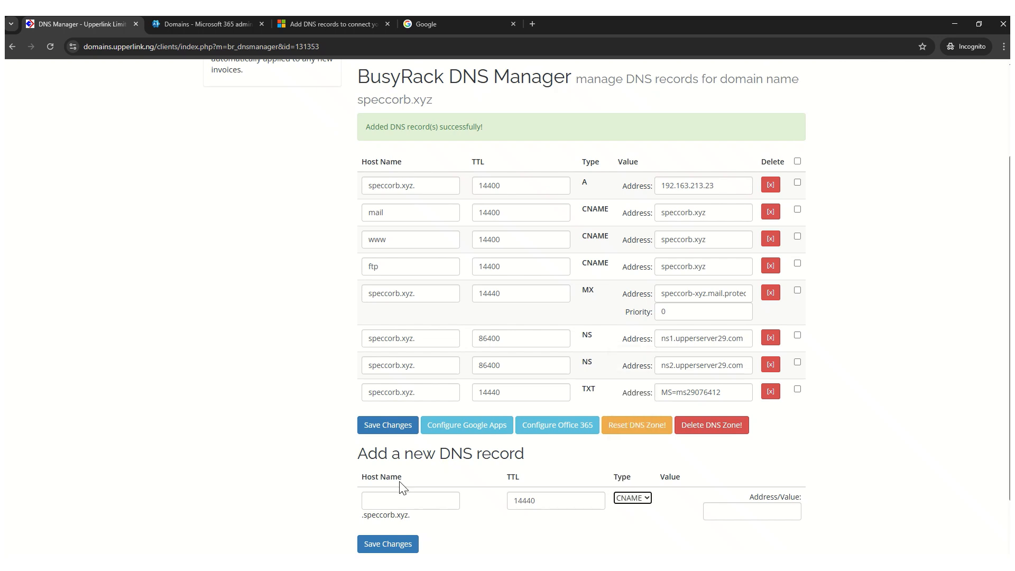
click(382, 501)
text(autodiscover)
Copy the expected CNAME target from the admin center, enter autodiscover.outlook.com as the new autodiscover record's value, and save the record
key(ctrl+Tab)
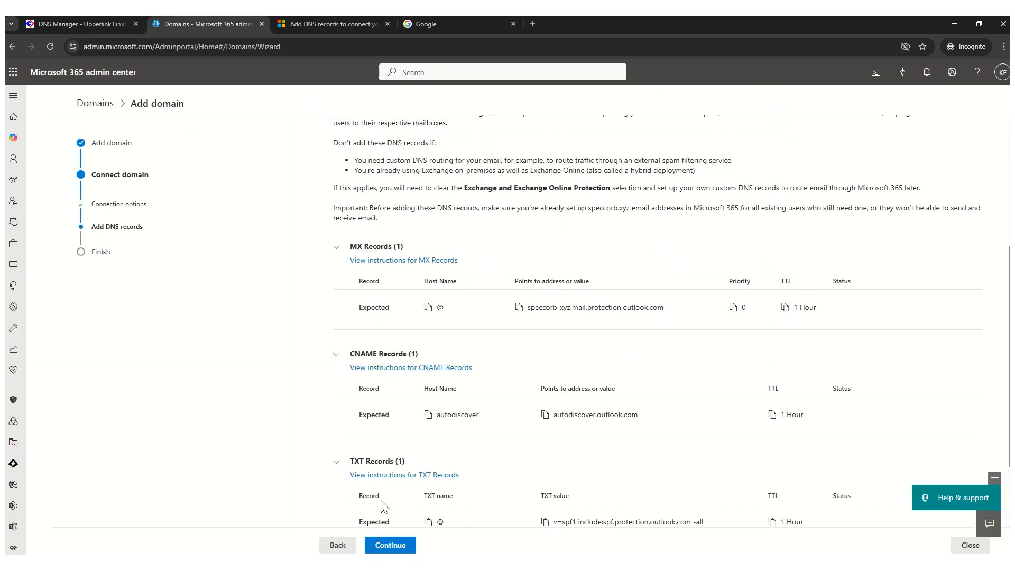
click(545, 415)
key(ctrl+shift+Tab)
click(749, 516)
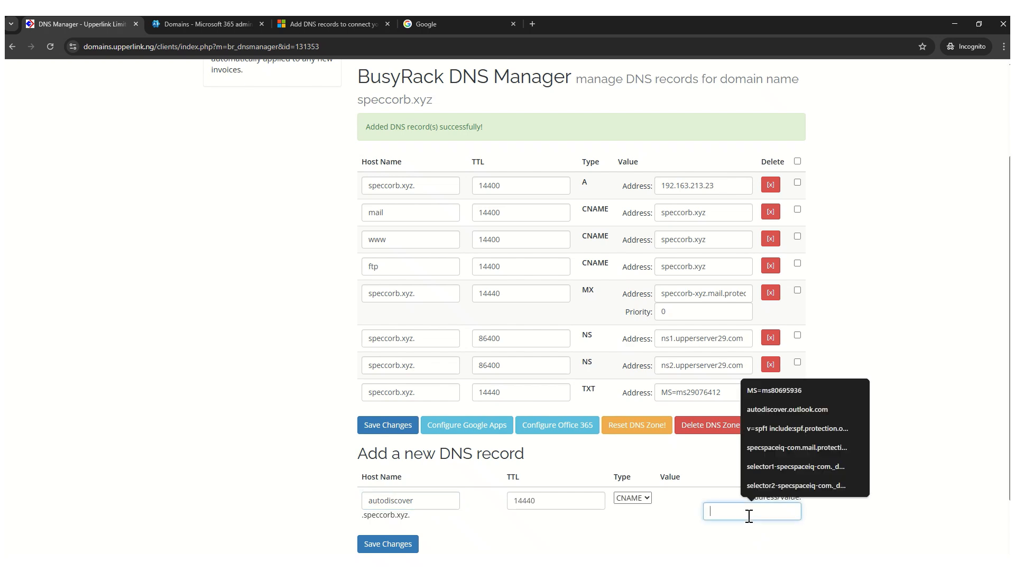
key(ctrl+v)
click(396, 548)
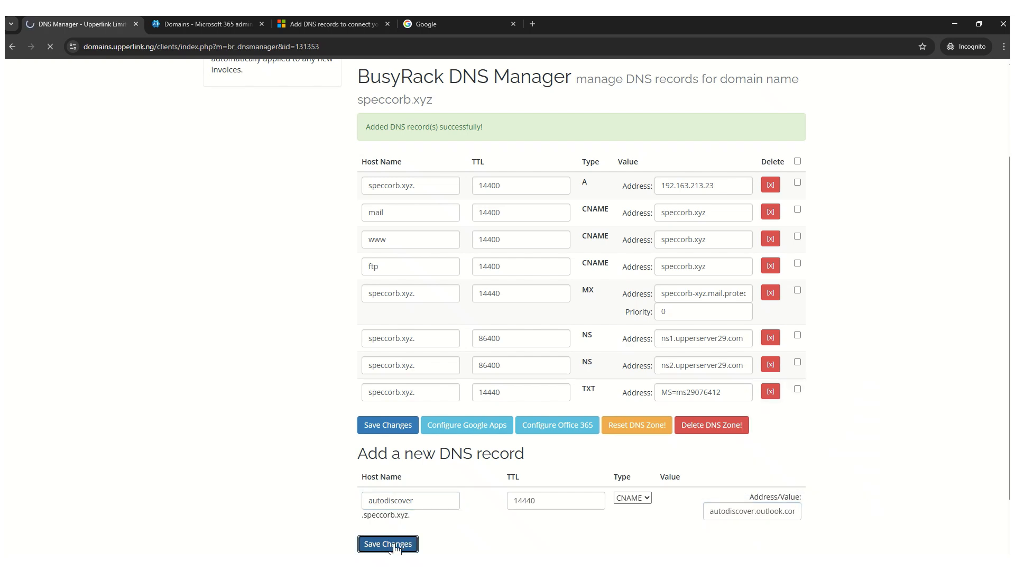
Copy the expected SPF value and save a new TXT record in the DNS manager containing v=spf1 include:spf.protection.outlook.com -all
key(ctrl+Tab)
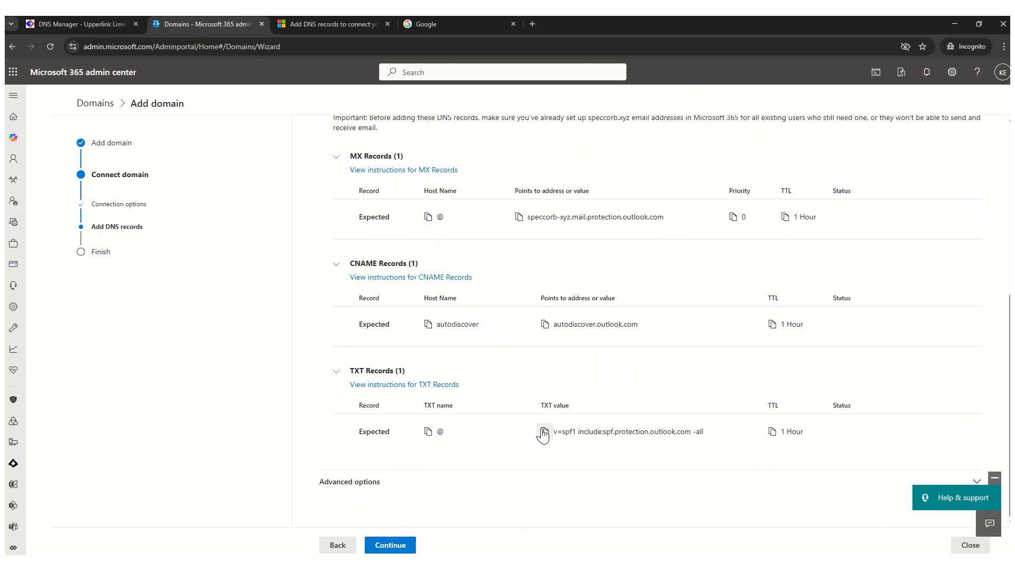
click(545, 432)
key(ctrl+shift+Tab)
scroll(550, 441, down, 5)
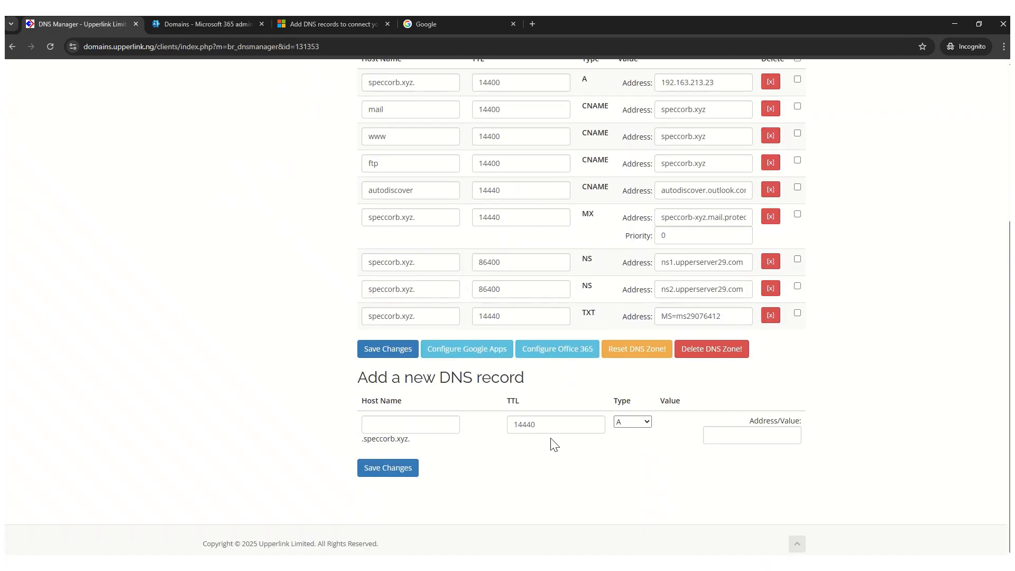
click(630, 422)
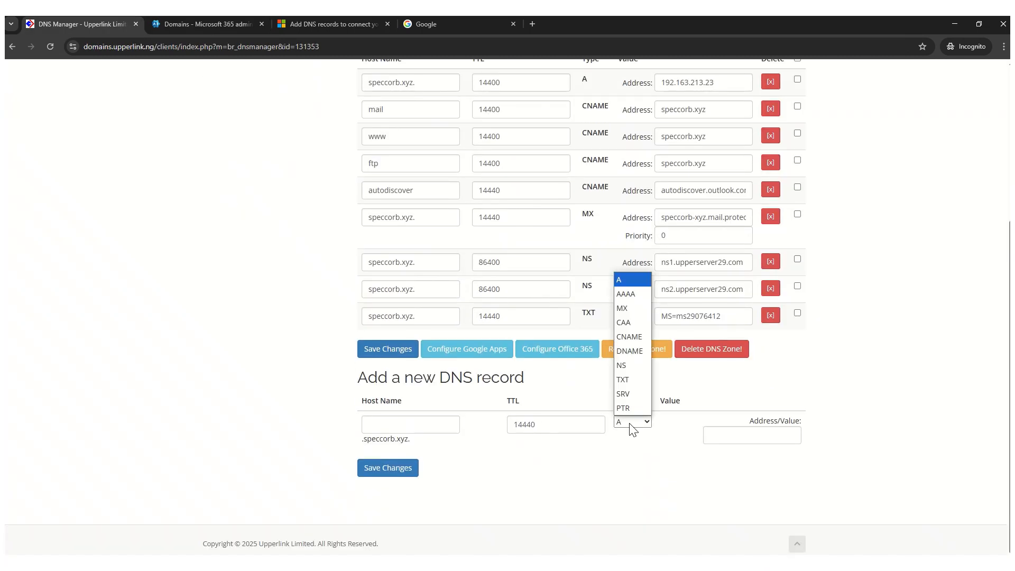
click(629, 380)
click(723, 435)
key(ctrl+v)
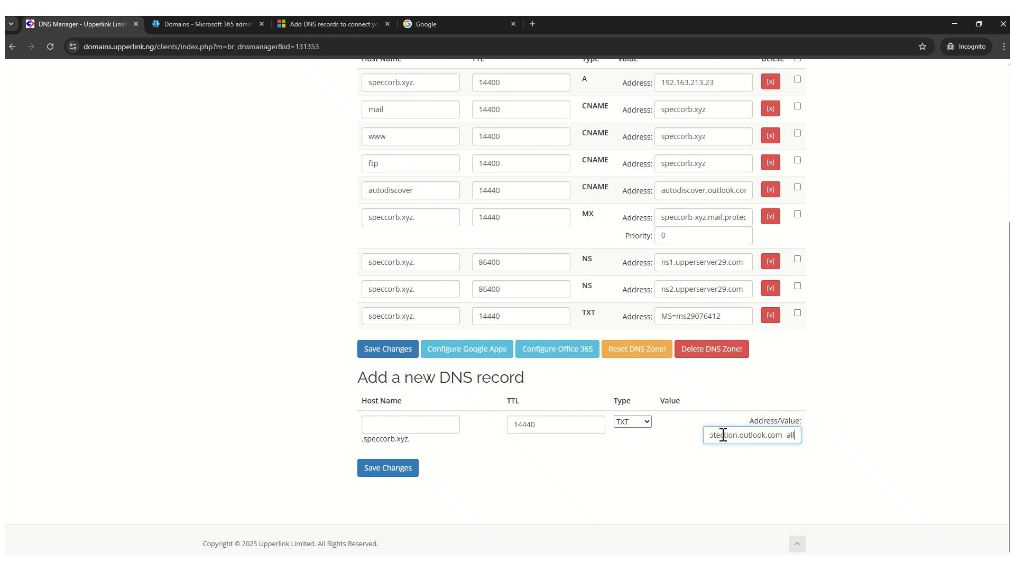
click(386, 472)
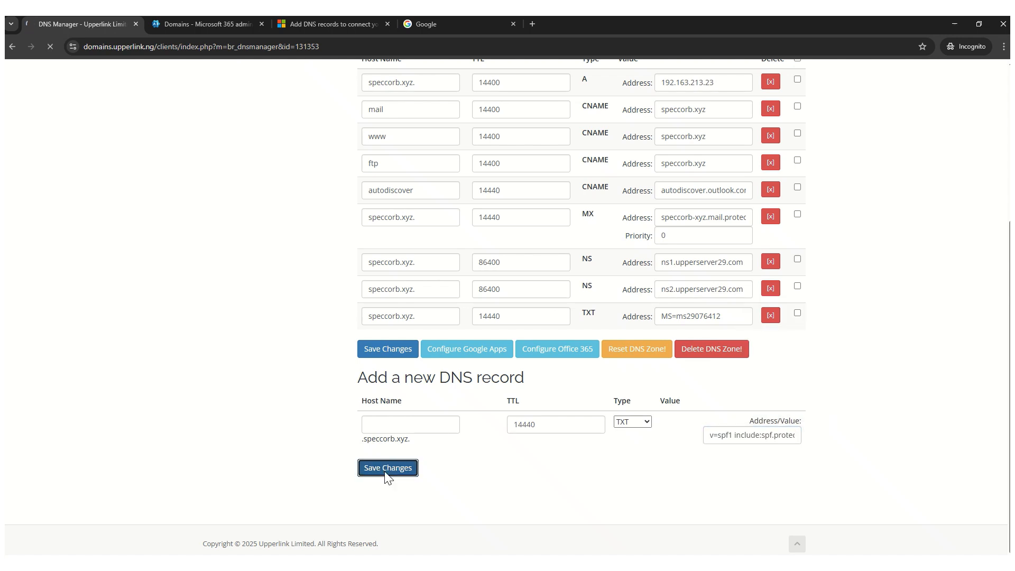
Check the saved DNS records, then continue the domain connection in the Microsoft 365 admin center and finish the setup wizard
key(ctrl+Tab)
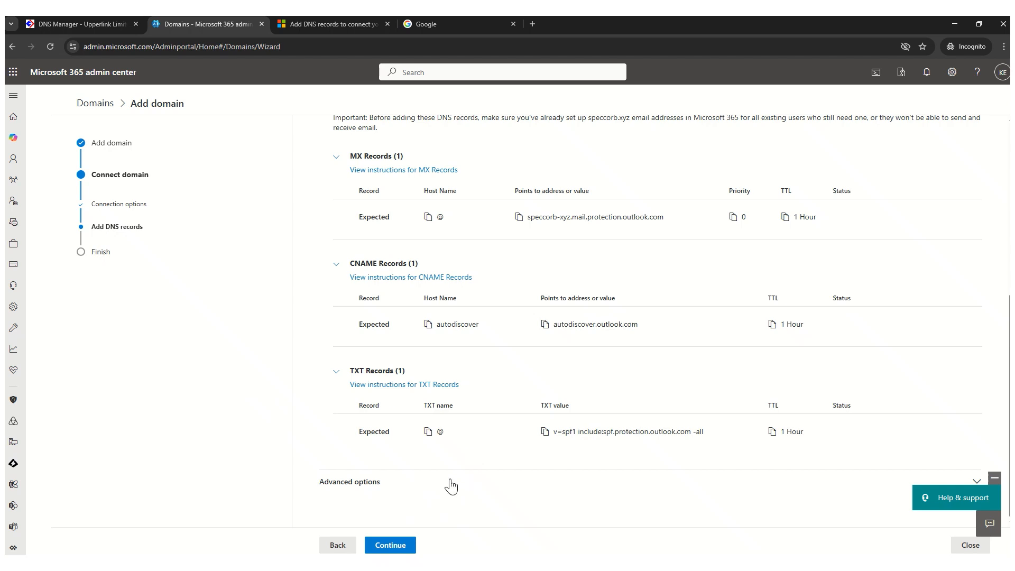
key(ctrl+shift+Tab)
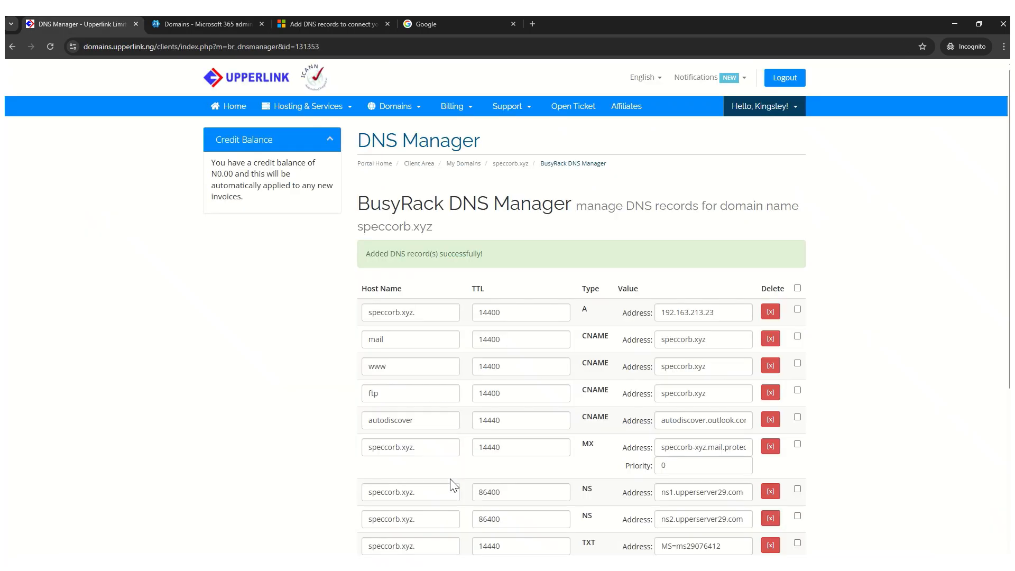
key(ctrl+Tab)
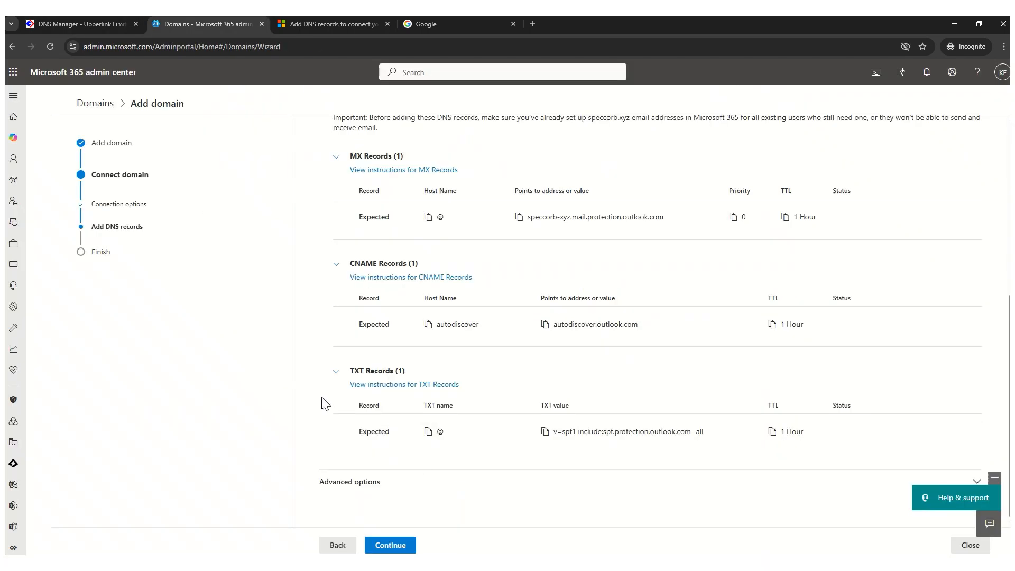
click(385, 542)
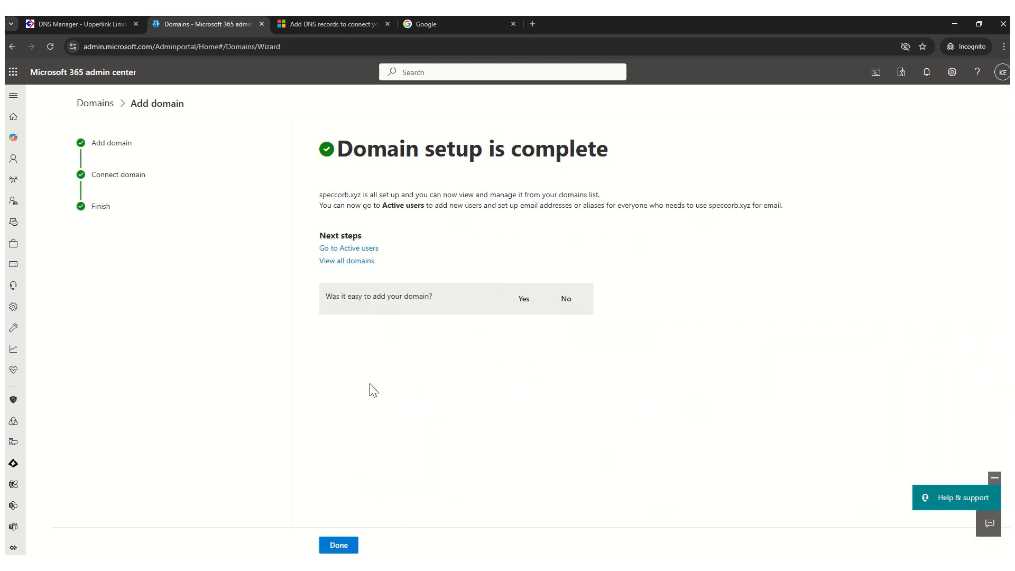
click(339, 545)
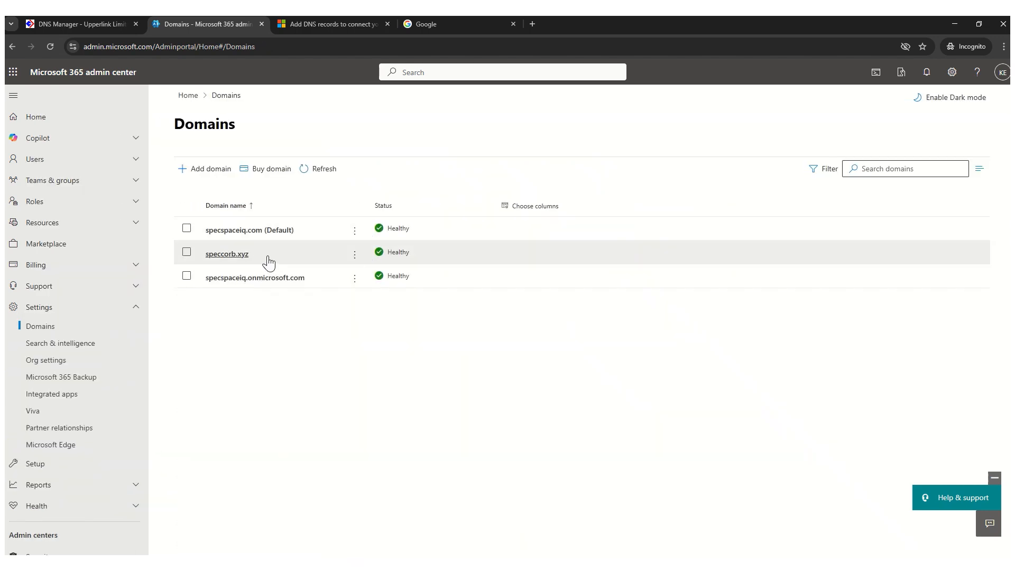
Check the status of speccorb.xyz in the domain list and its overview page, and return to the domain list
drag(414, 252, 378, 252)
click(420, 259)
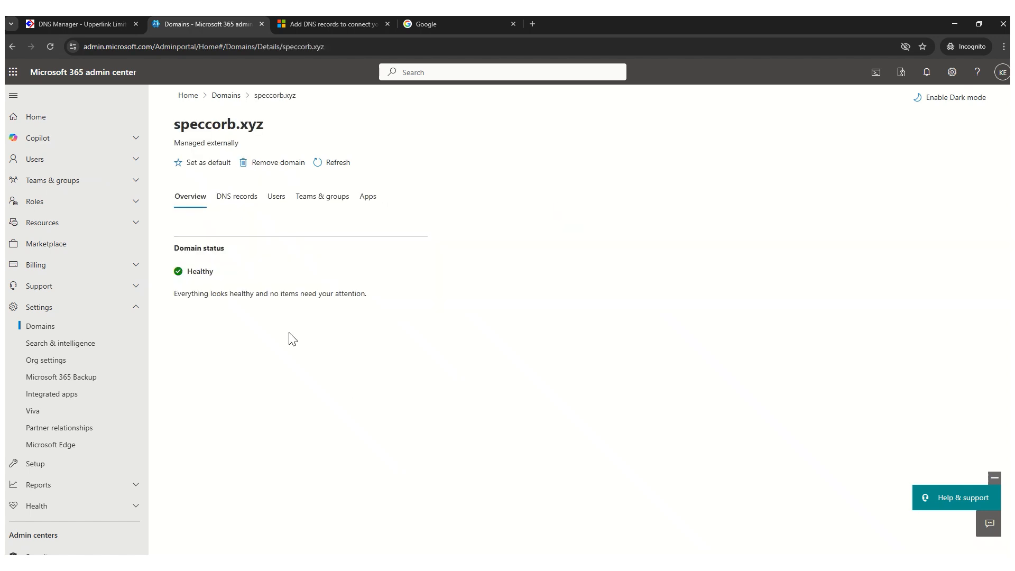
click(226, 99)
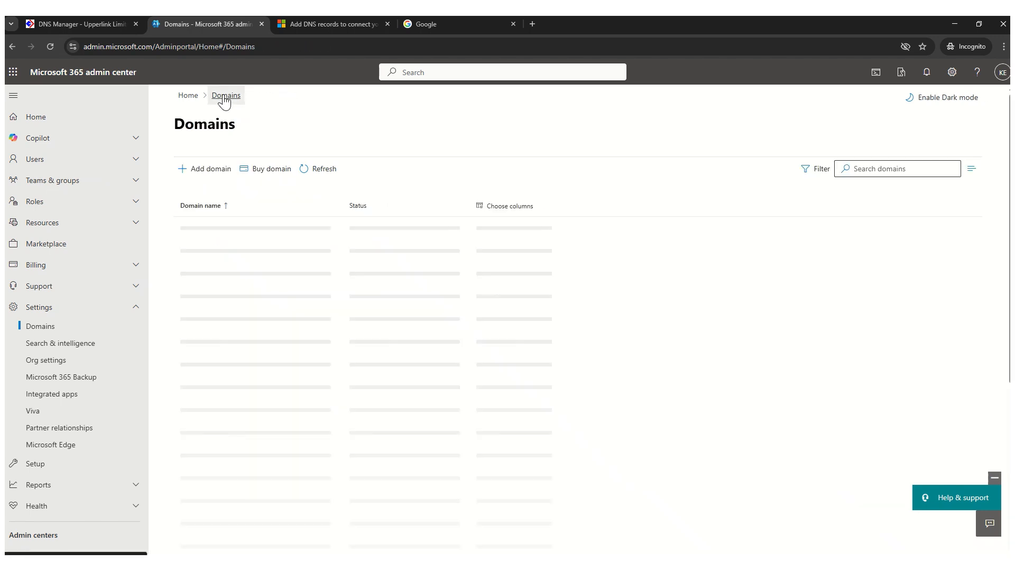